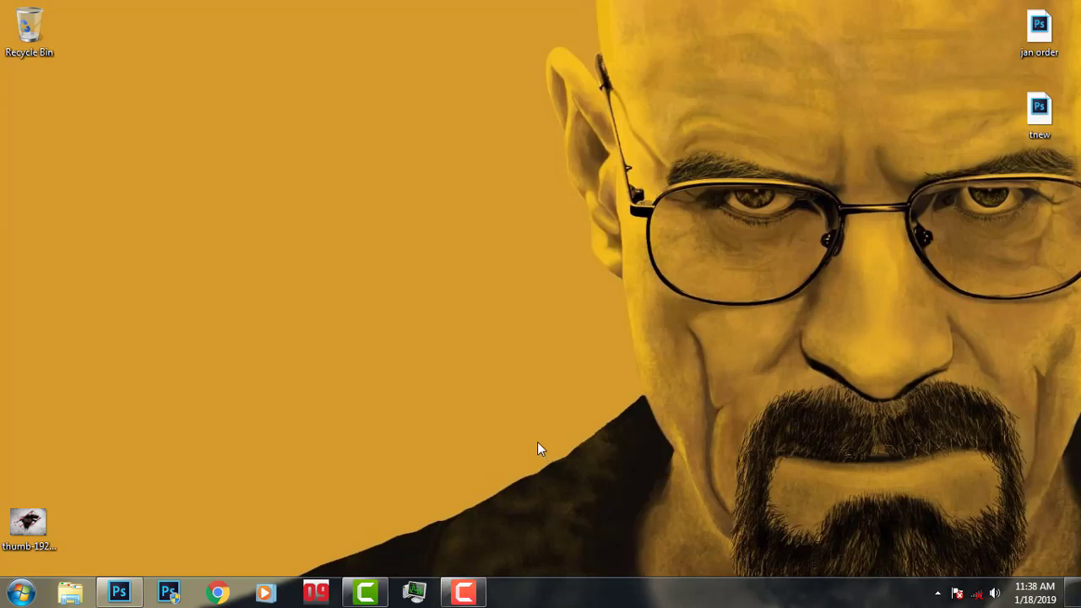
# Step: Refresh the desktop repeatedly, then restore the running Photoshop window from the taskbar
pyautogui.rightClick(538, 449)
pyautogui.click(577, 253)
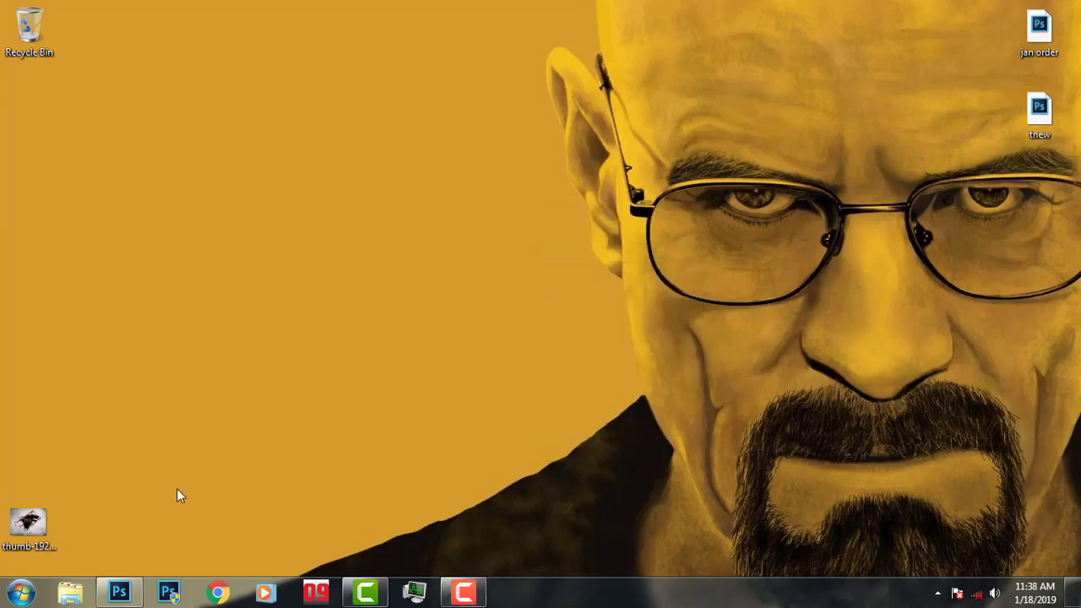
pyautogui.rightClick(540, 448)
pyautogui.click(570, 260)
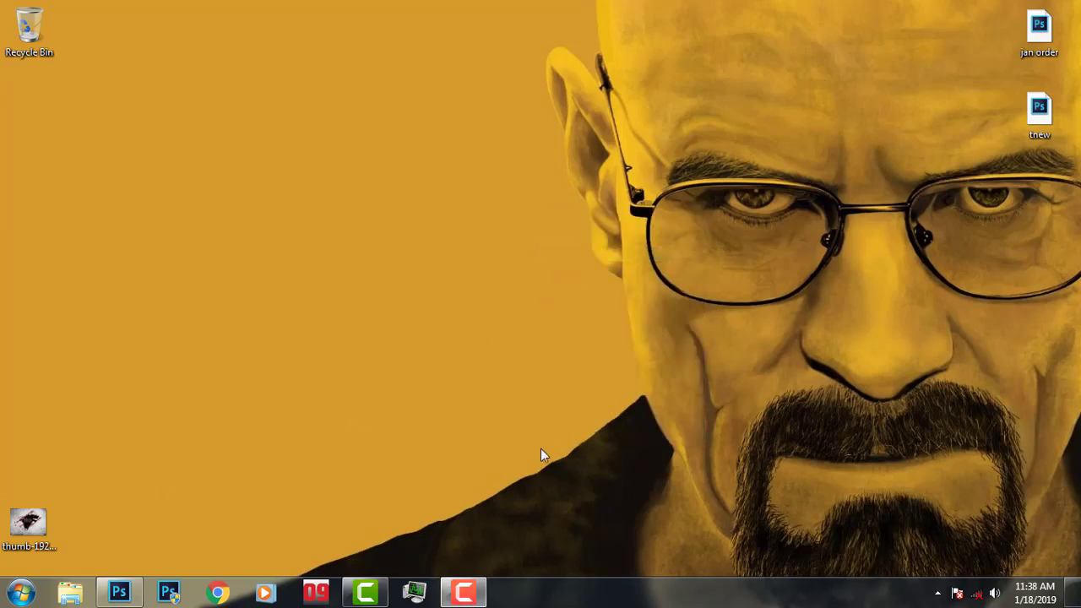
pyautogui.rightClick(537, 441)
pyautogui.click(577, 256)
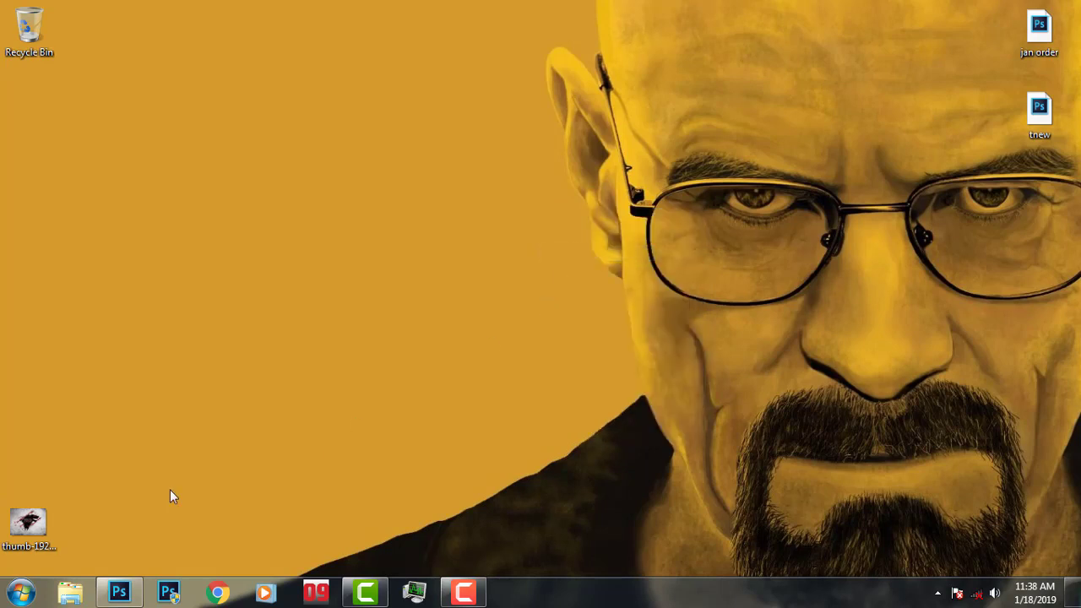
pyautogui.rightClick(537, 442)
pyautogui.click(573, 255)
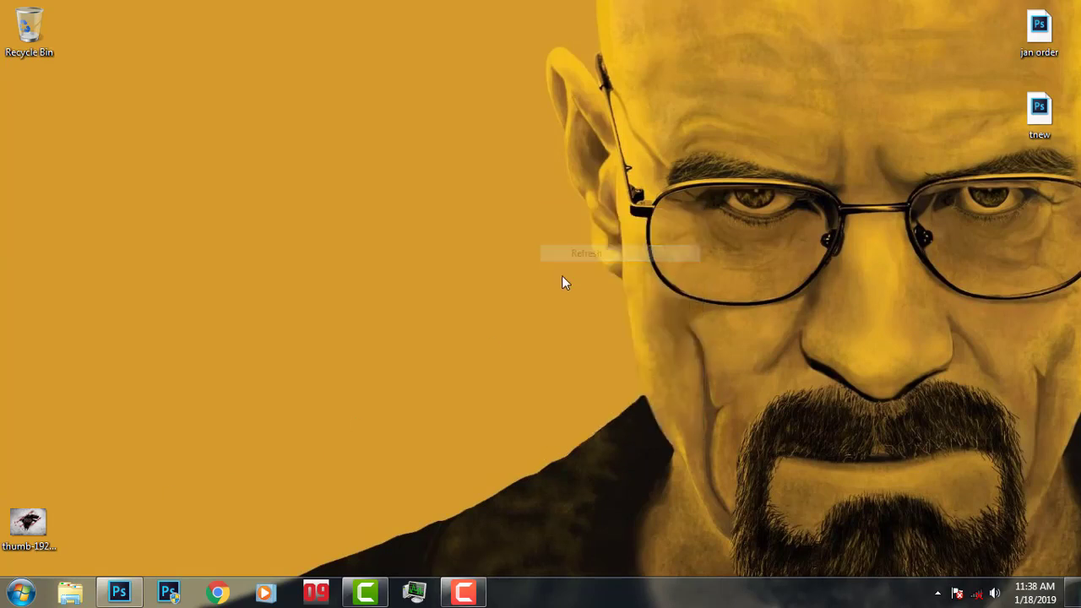
pyautogui.rightClick(537, 441)
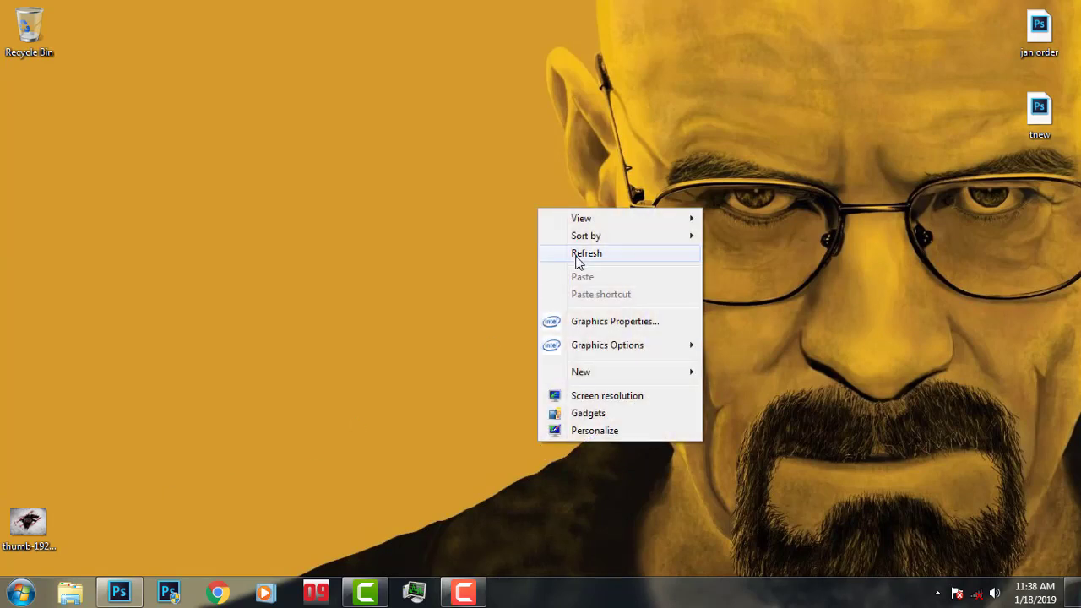
pyautogui.click(577, 256)
pyautogui.rightClick(536, 442)
pyautogui.click(576, 253)
pyautogui.rightClick(537, 441)
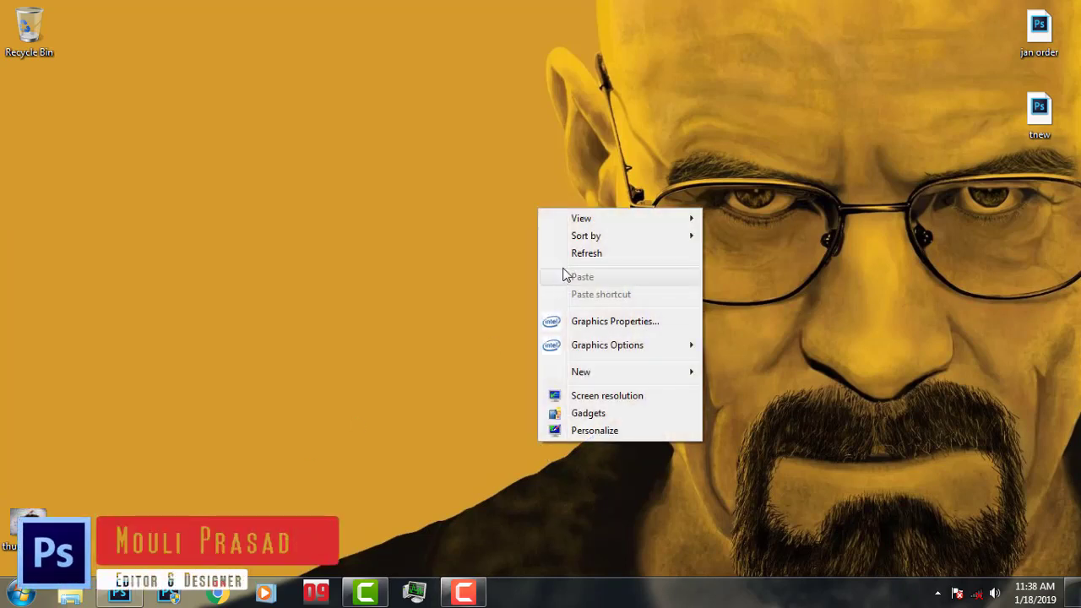
pyautogui.click(570, 254)
pyautogui.rightClick(537, 442)
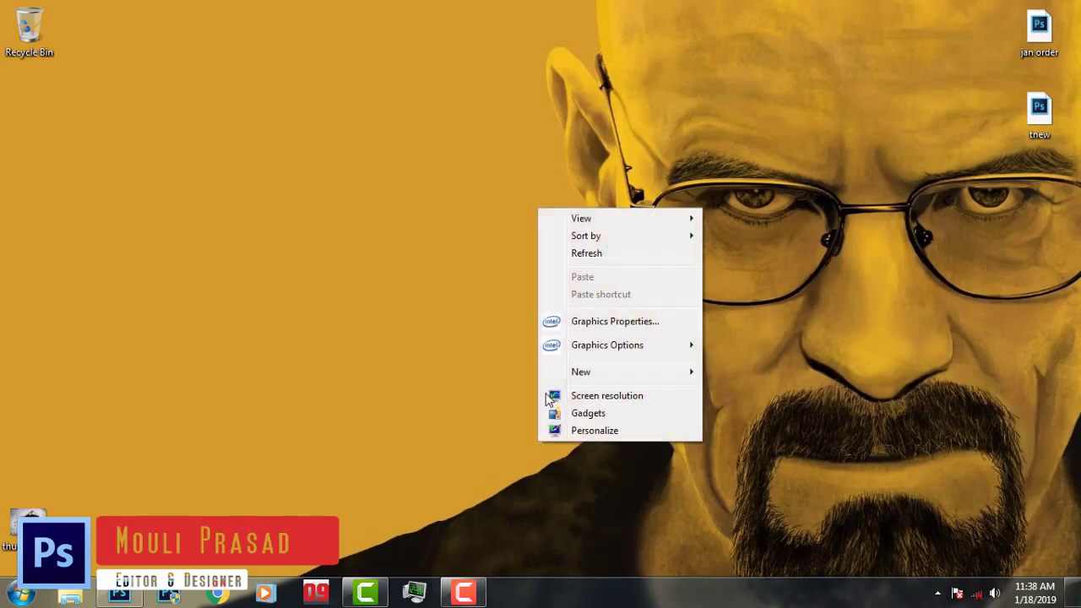
pyautogui.click(577, 253)
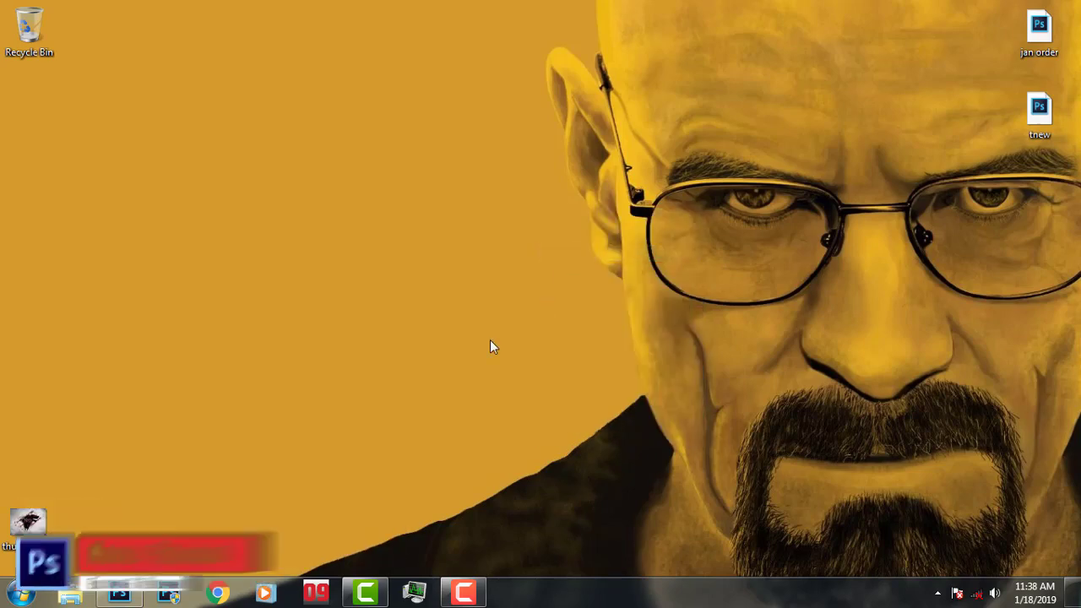
pyautogui.rightClick(538, 443)
pyautogui.click(570, 254)
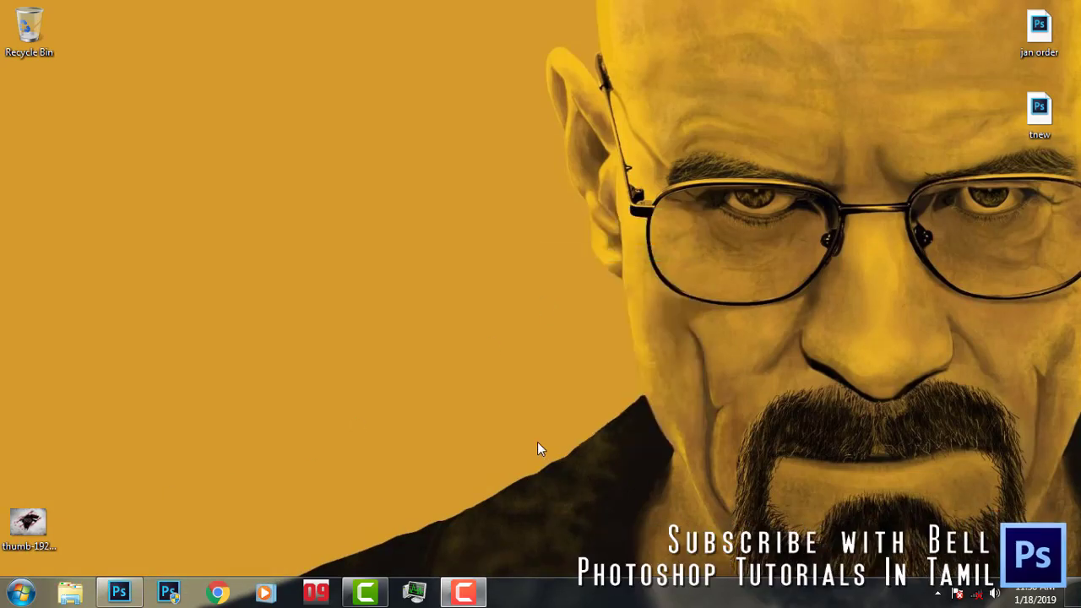
pyautogui.rightClick(537, 443)
pyautogui.click(573, 253)
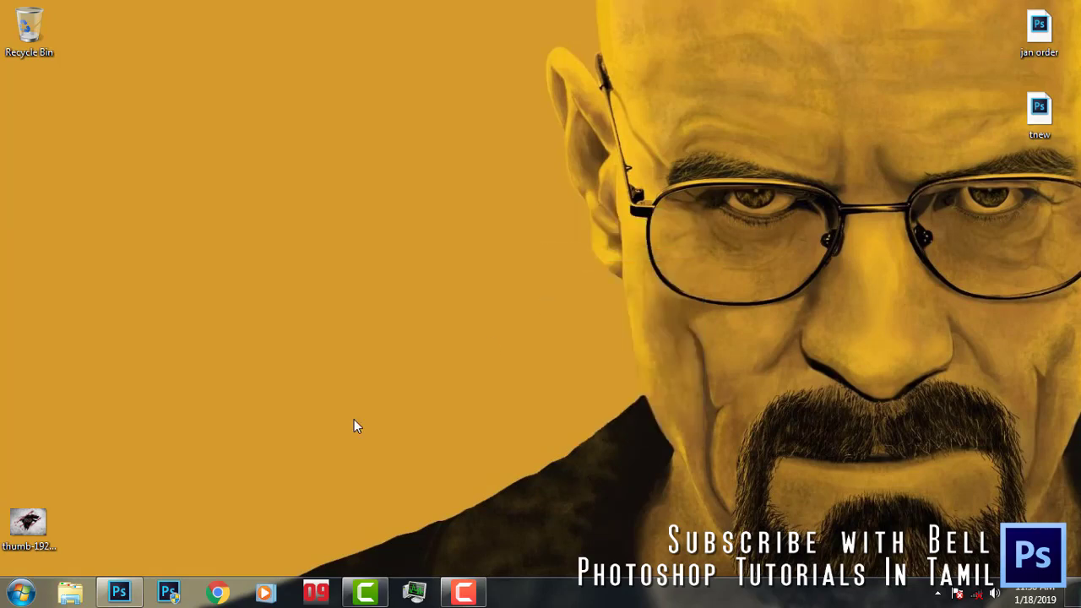
pyautogui.rightClick(537, 442)
pyautogui.click(570, 255)
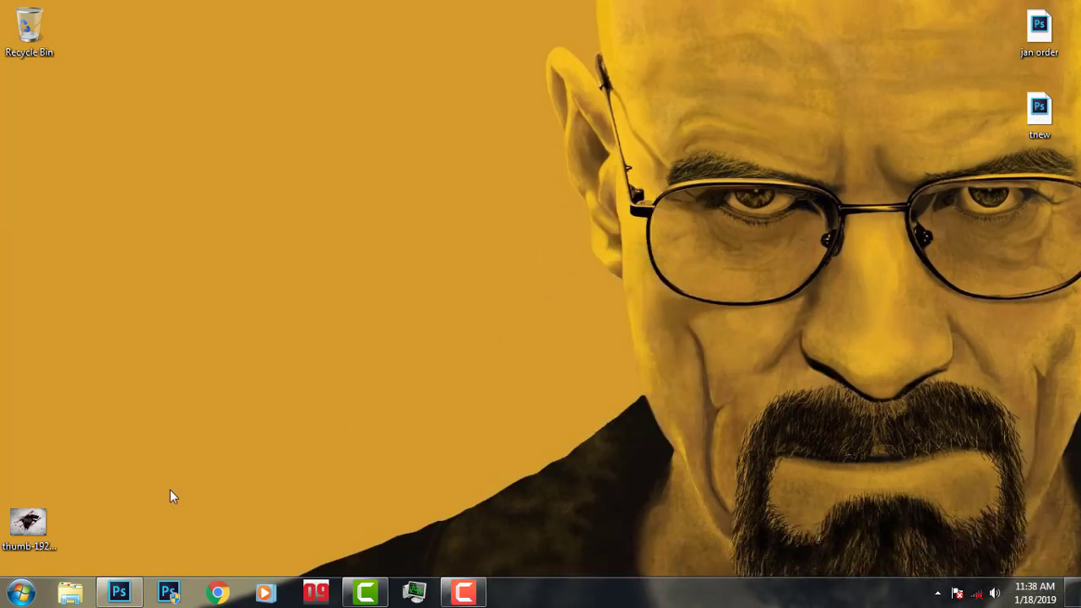
pyautogui.rightClick(537, 441)
pyautogui.click(577, 257)
pyautogui.rightClick(537, 441)
pyautogui.click(570, 255)
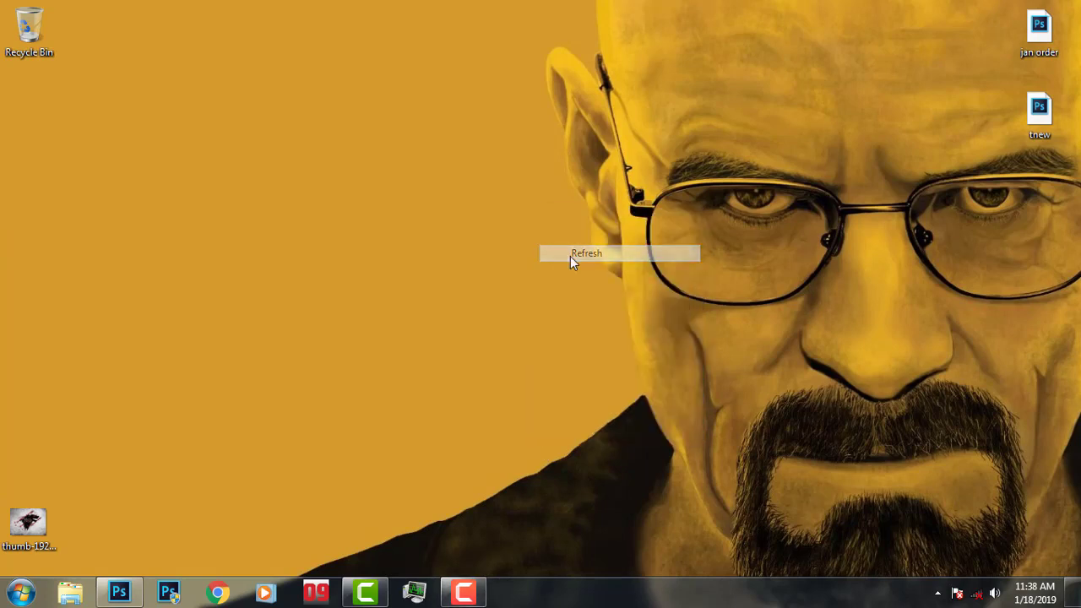
pyautogui.rightClick(537, 441)
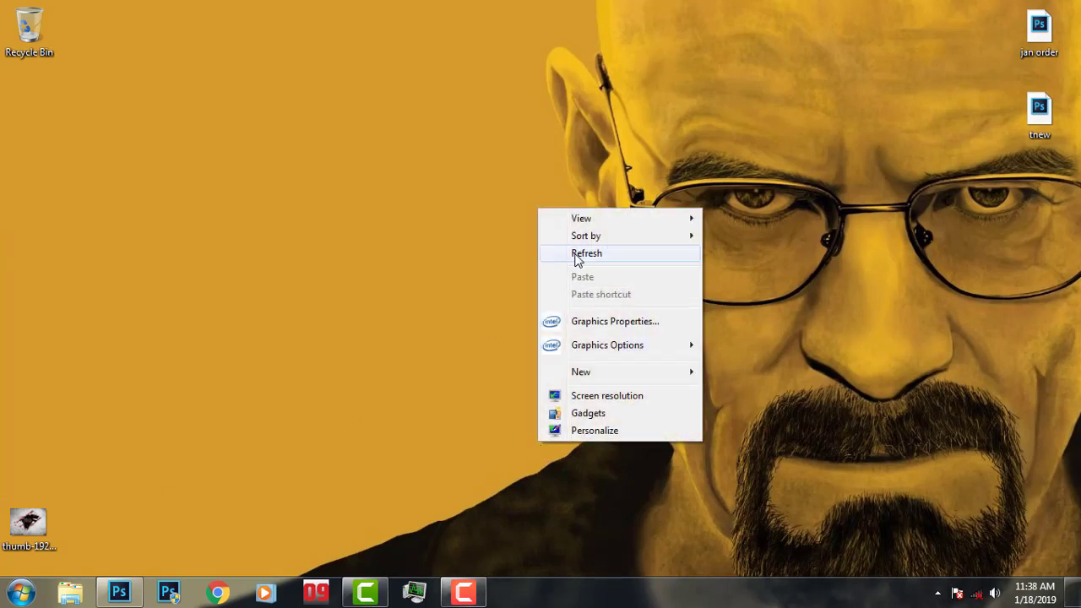
pyautogui.click(574, 253)
pyautogui.rightClick(537, 442)
pyautogui.click(570, 255)
pyautogui.rightClick(537, 442)
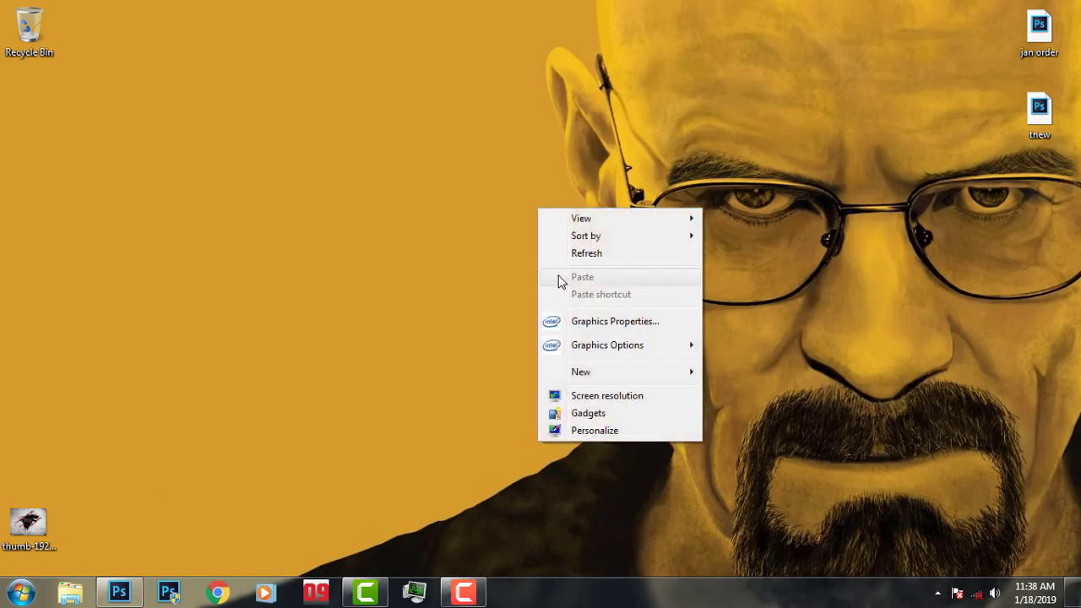
pyautogui.click(577, 256)
pyautogui.rightClick(538, 446)
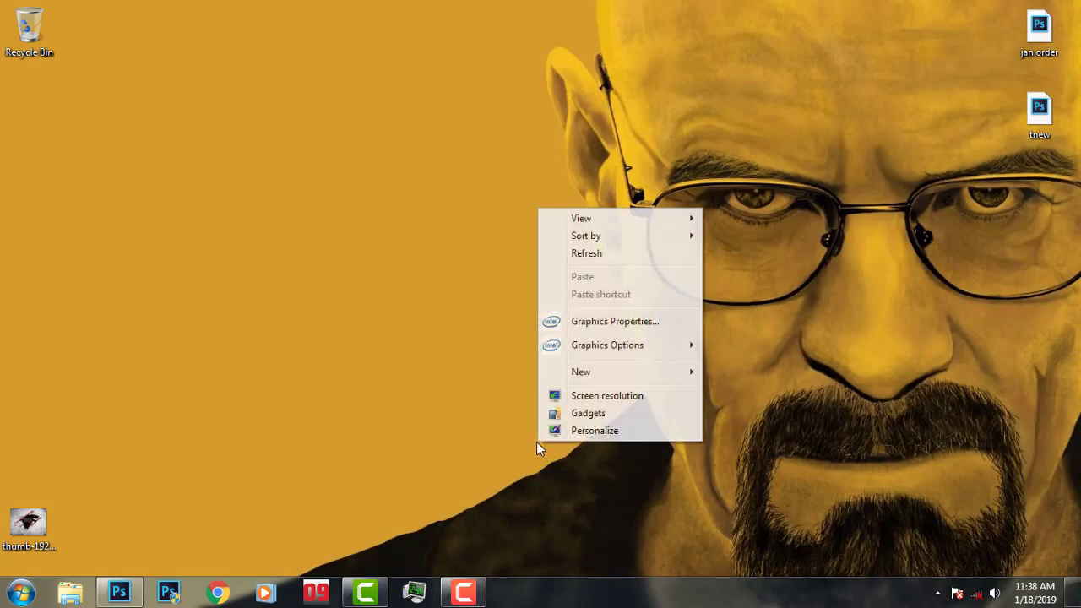
pyautogui.click(570, 259)
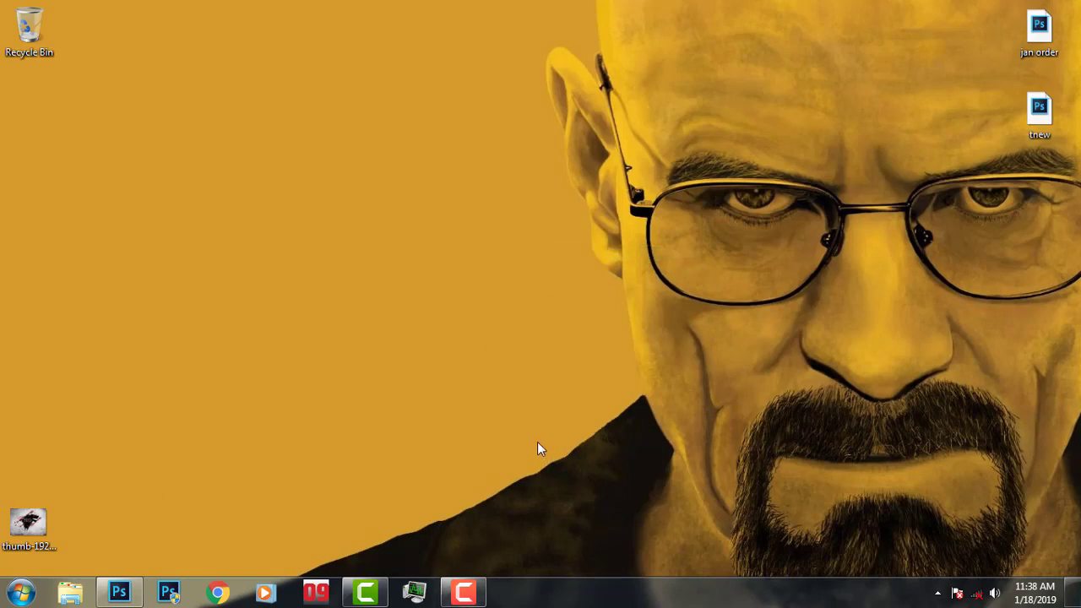
pyautogui.rightClick(537, 442)
pyautogui.click(575, 256)
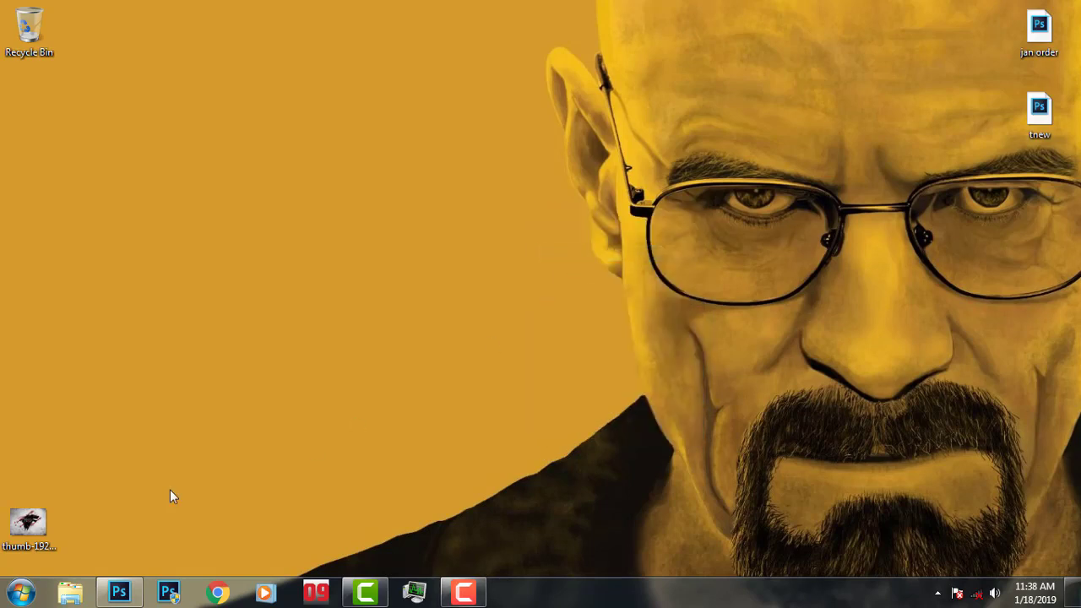
pyautogui.rightClick(538, 444)
pyautogui.click(576, 256)
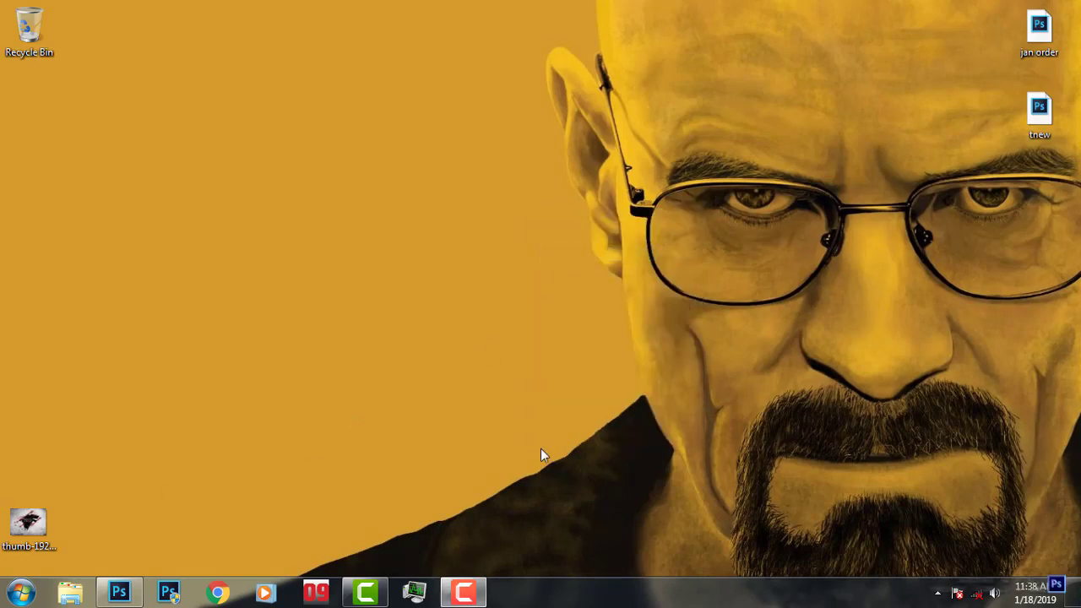
pyautogui.rightClick(537, 442)
pyautogui.click(576, 253)
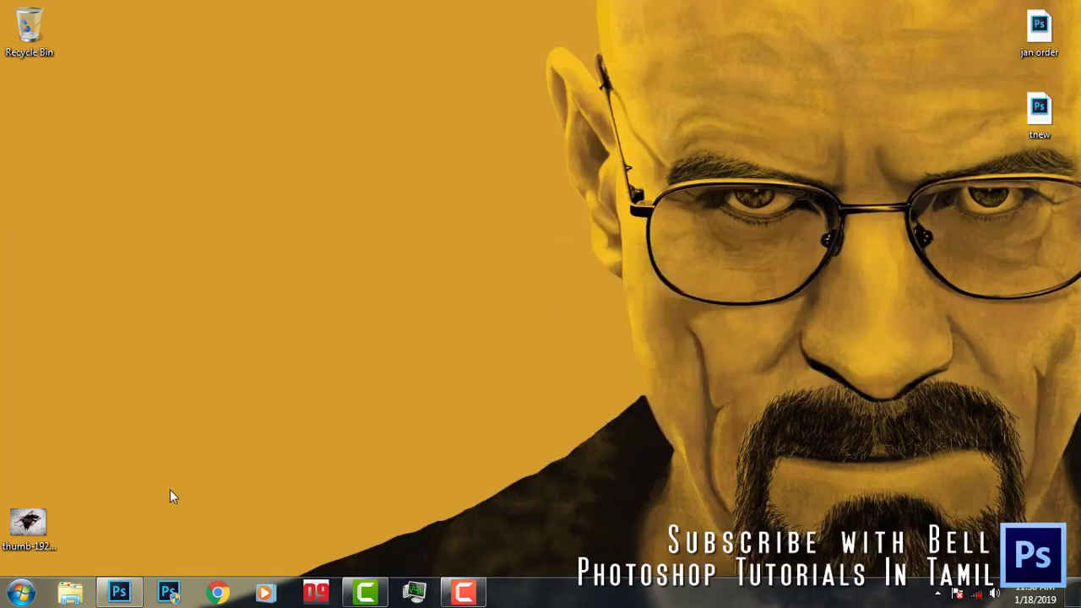
pyautogui.rightClick(537, 443)
pyautogui.click(575, 254)
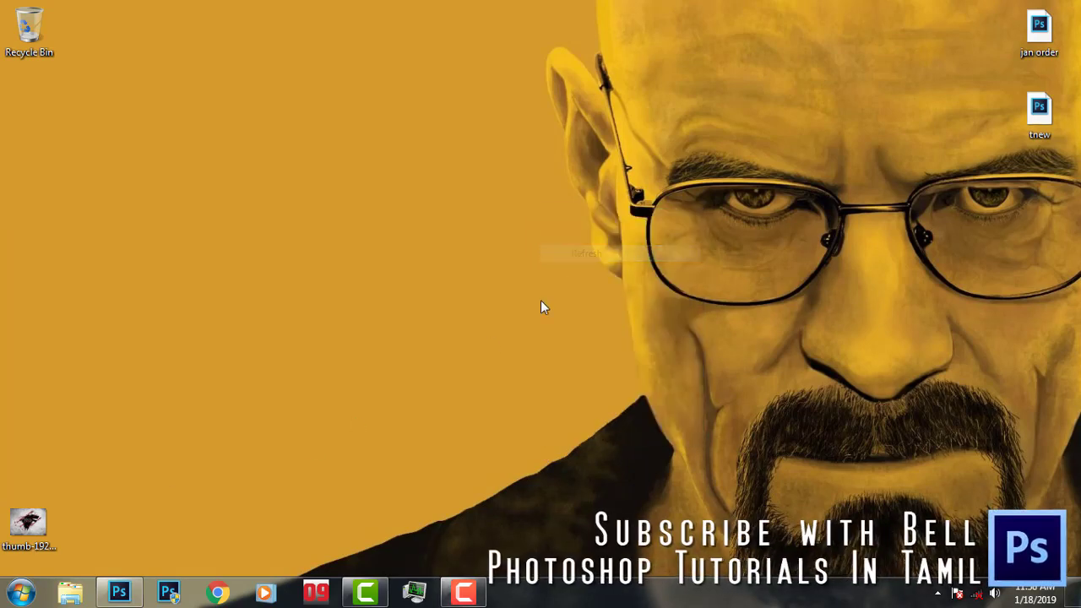
pyautogui.click(130, 596)
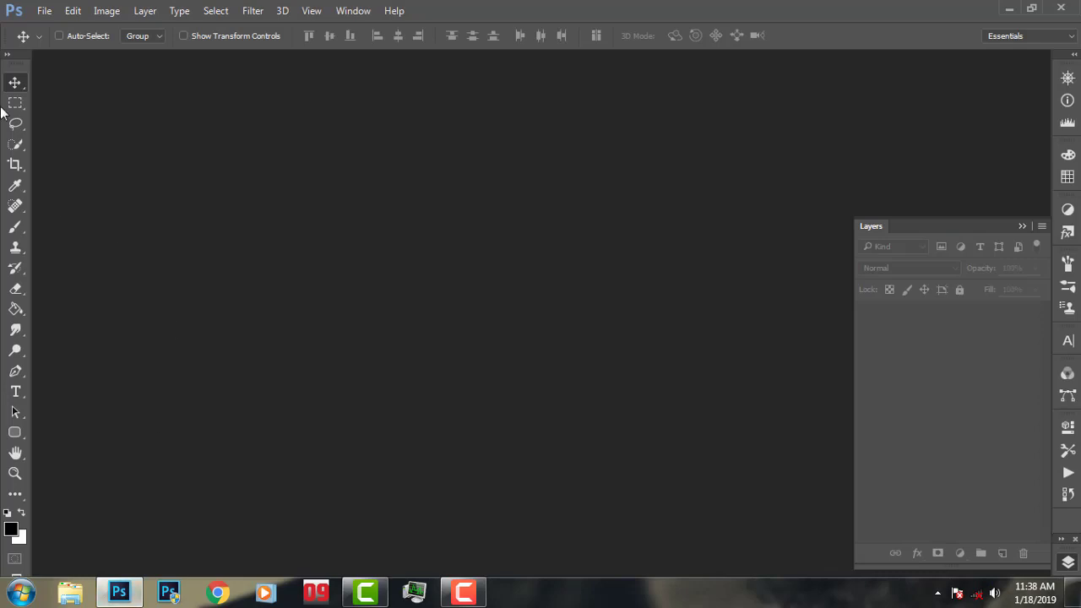
# Step: Create a new 10 × 10 inch white document, keeping width and height in inches
pyautogui.click(42, 10)
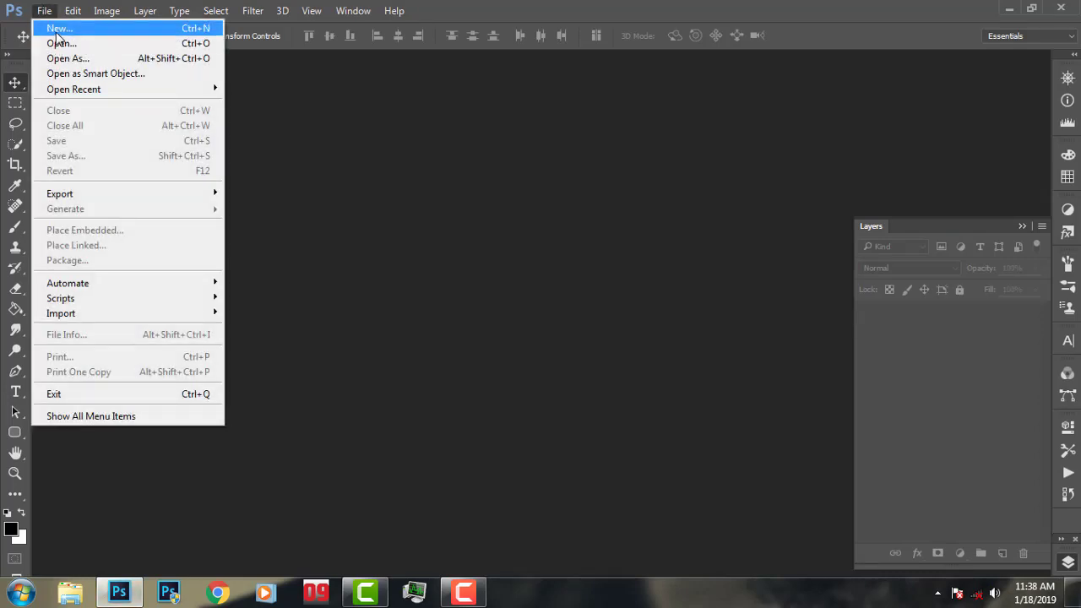
pyautogui.click(57, 30)
pyautogui.click(447, 250)
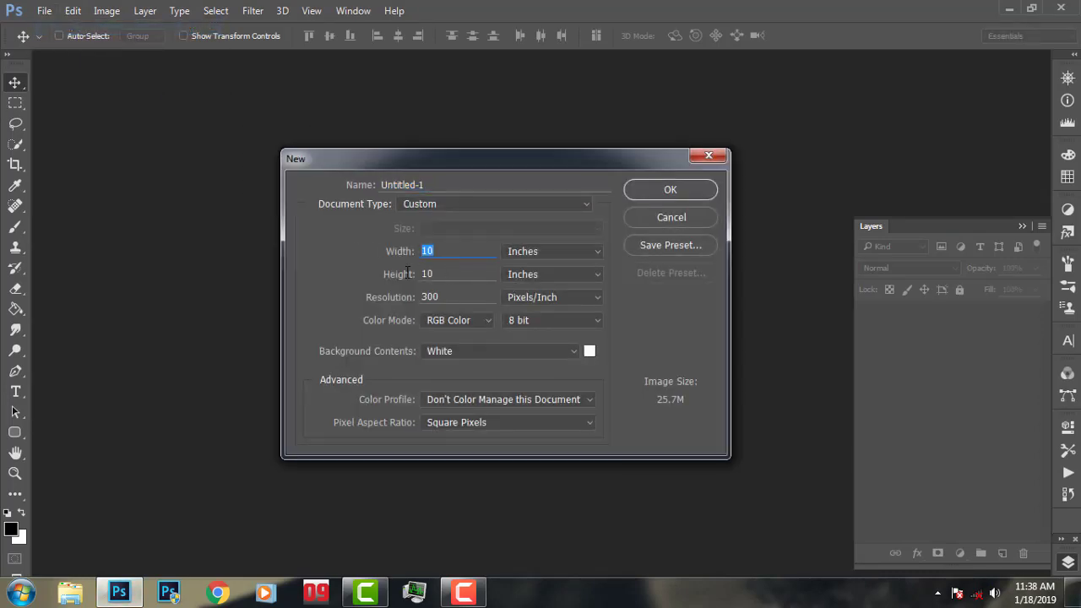
pyautogui.click(565, 251)
pyautogui.click(559, 271)
pyautogui.click(559, 273)
pyautogui.click(549, 292)
pyautogui.click(661, 200)
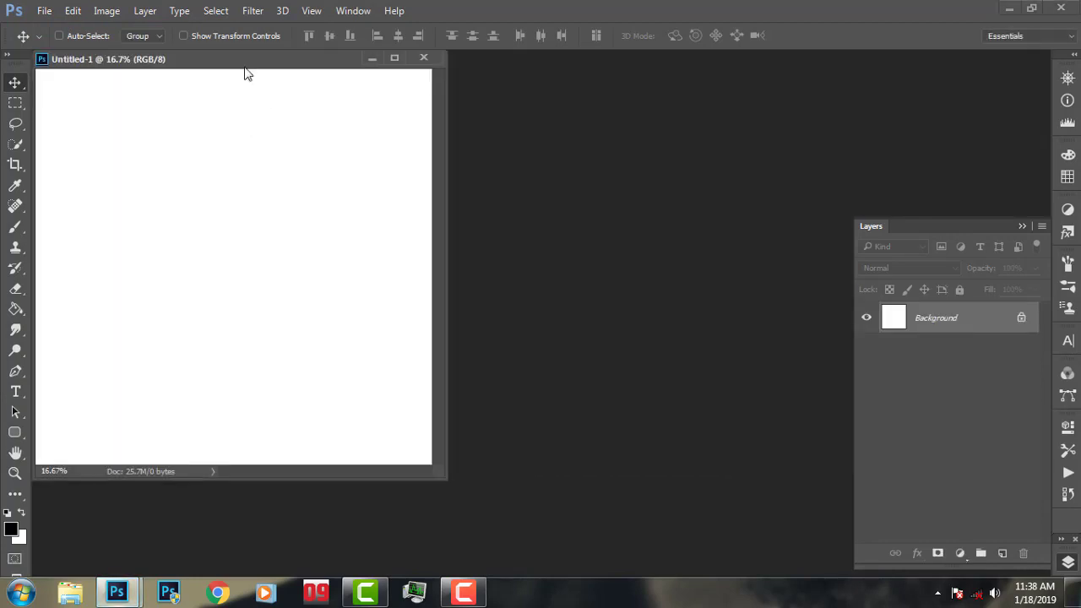
# Step: Float the document window and fit the whole canvas on screen
pyautogui.moveTo(244, 72)
pyautogui.mouseDown()
pyautogui.moveTo(319, 81)
pyautogui.moveTo(310, 58)
pyautogui.mouseUp()
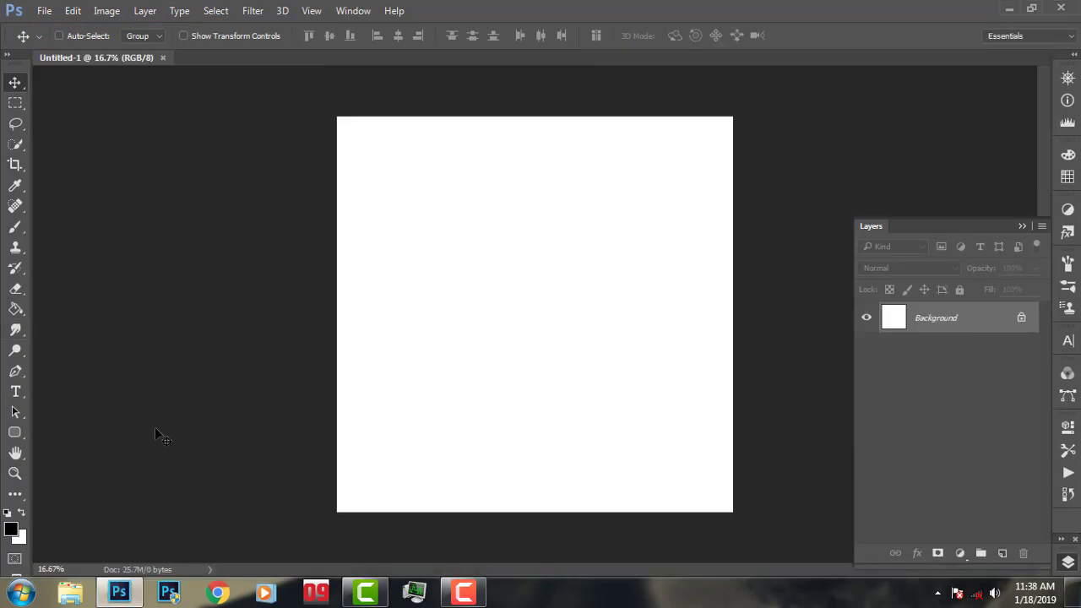
pyautogui.click(15, 473)
pyautogui.moveTo(436, 299); pyautogui.dragTo(475, 279)
pyautogui.rightClick(475, 281)
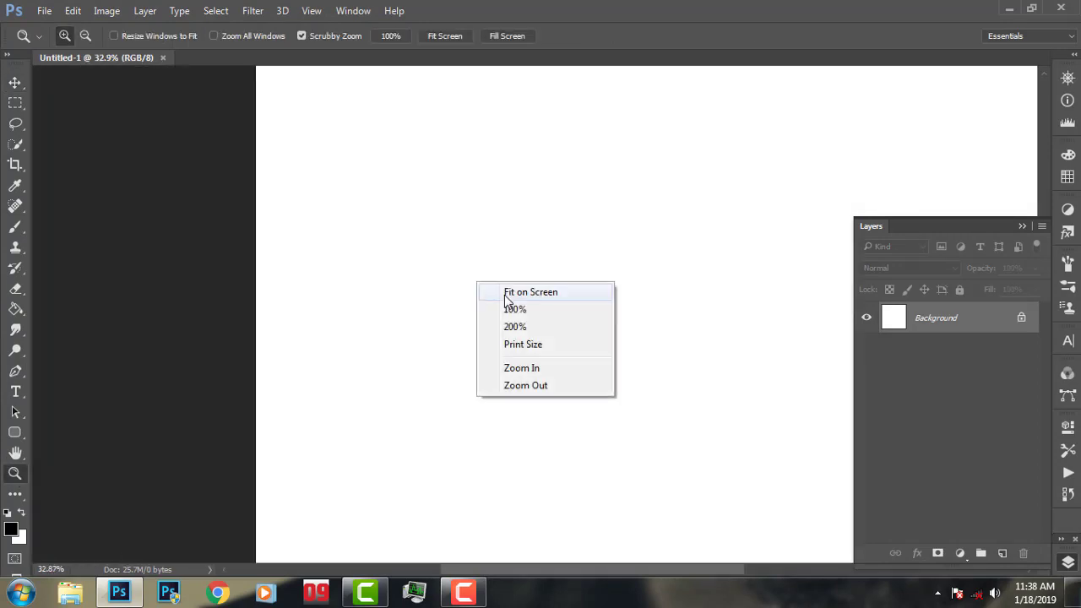
pyautogui.click(531, 290)
pyautogui.click(16, 226)
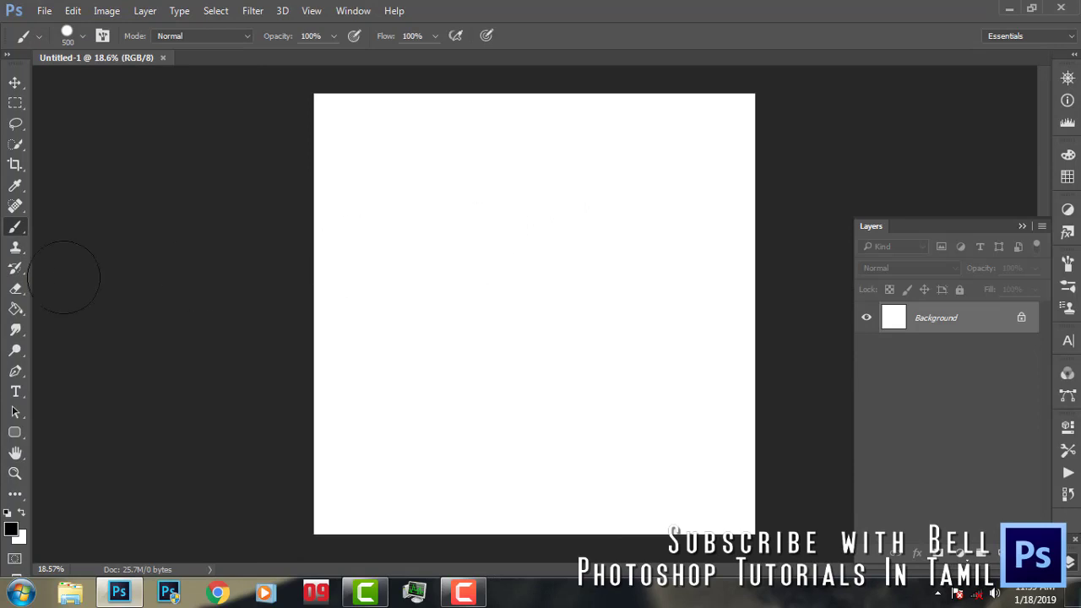
# Step: Stamp three black dots in a triangle with a 400 px hard round brush
pyautogui.rightClick(478, 242)
pyautogui.doubleClick(533, 378)
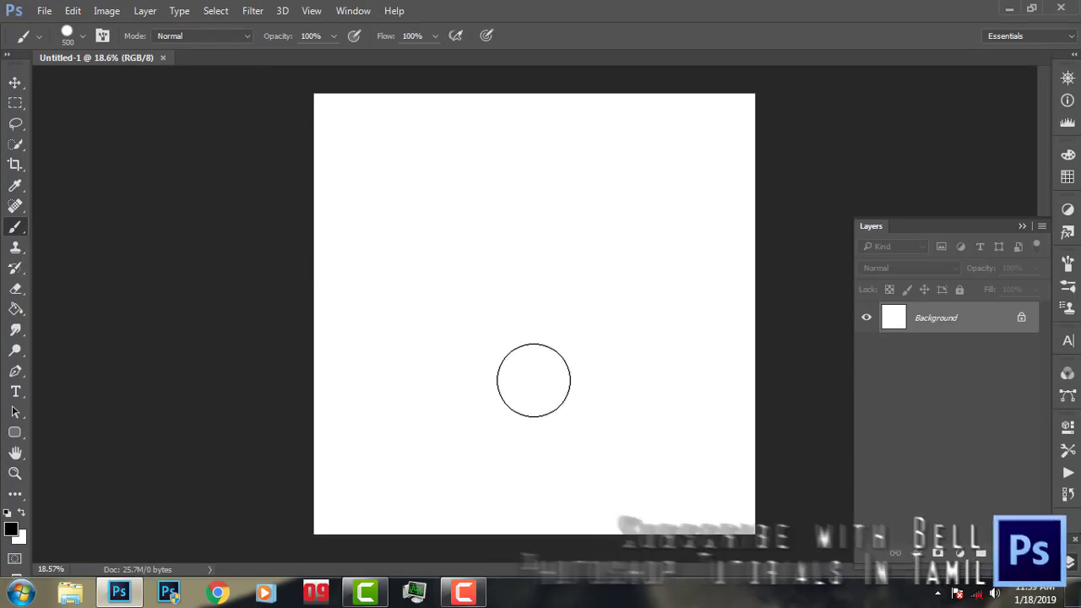
pyautogui.rightClick(427, 192)
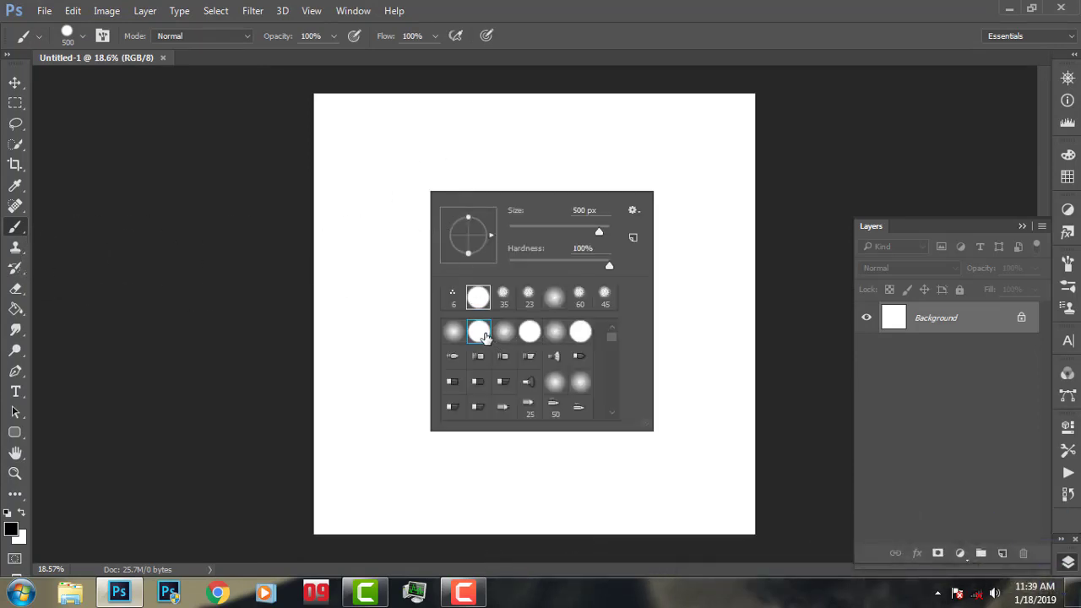
pyautogui.click(404, 34)
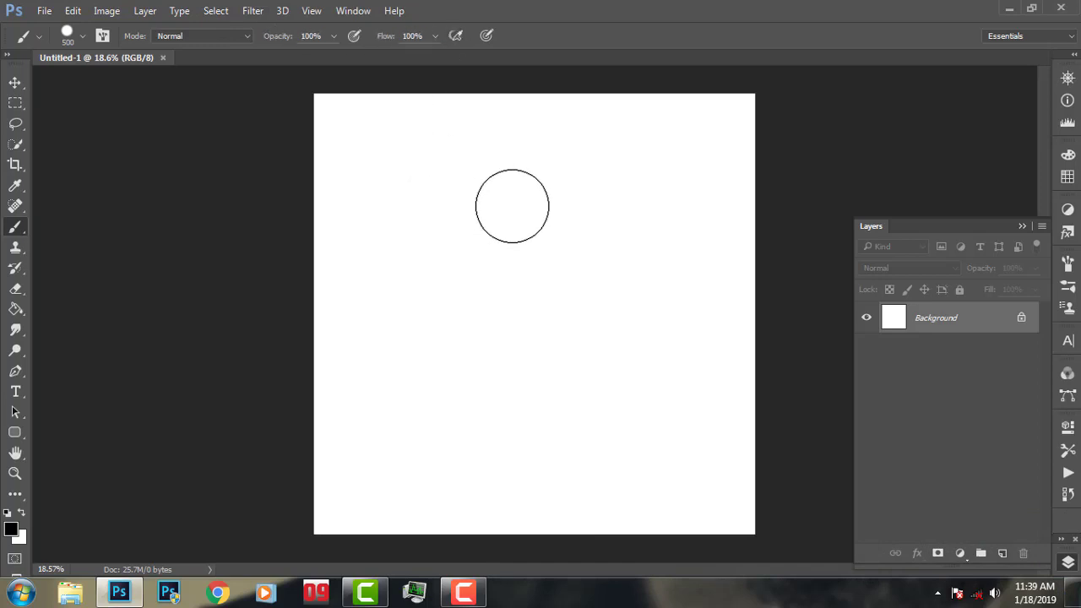
pyautogui.press('[')
pyautogui.press('[')
pyautogui.click(521, 215)
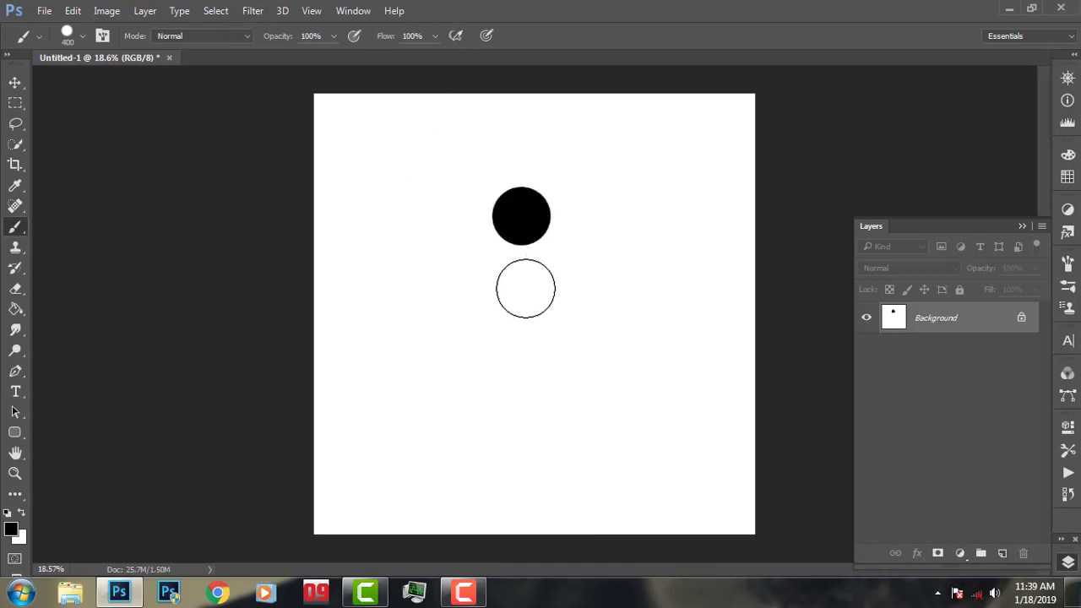
pyautogui.click(445, 324)
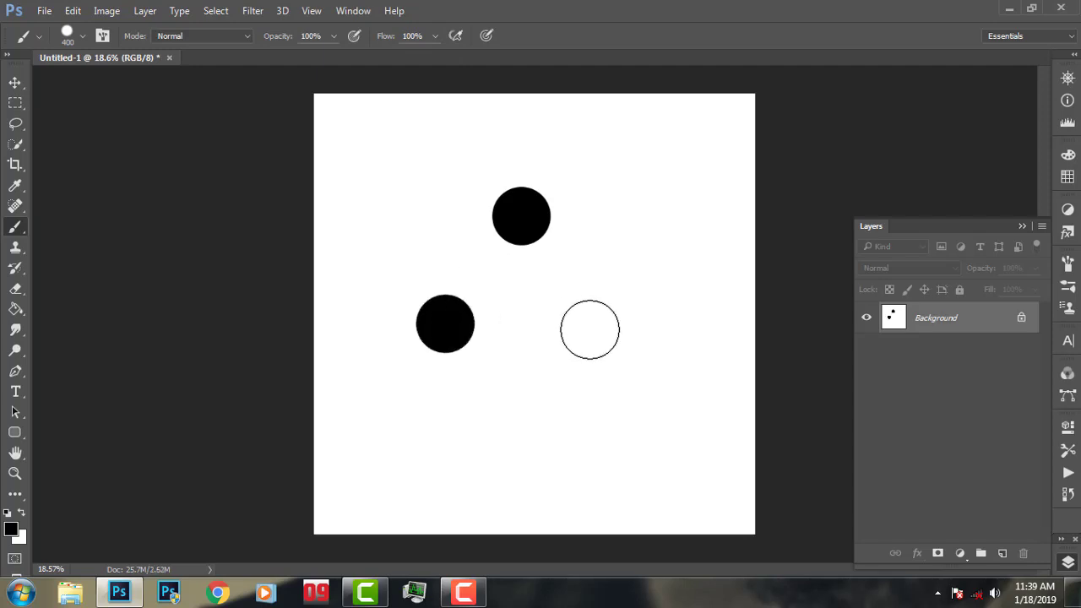
pyautogui.click(590, 326)
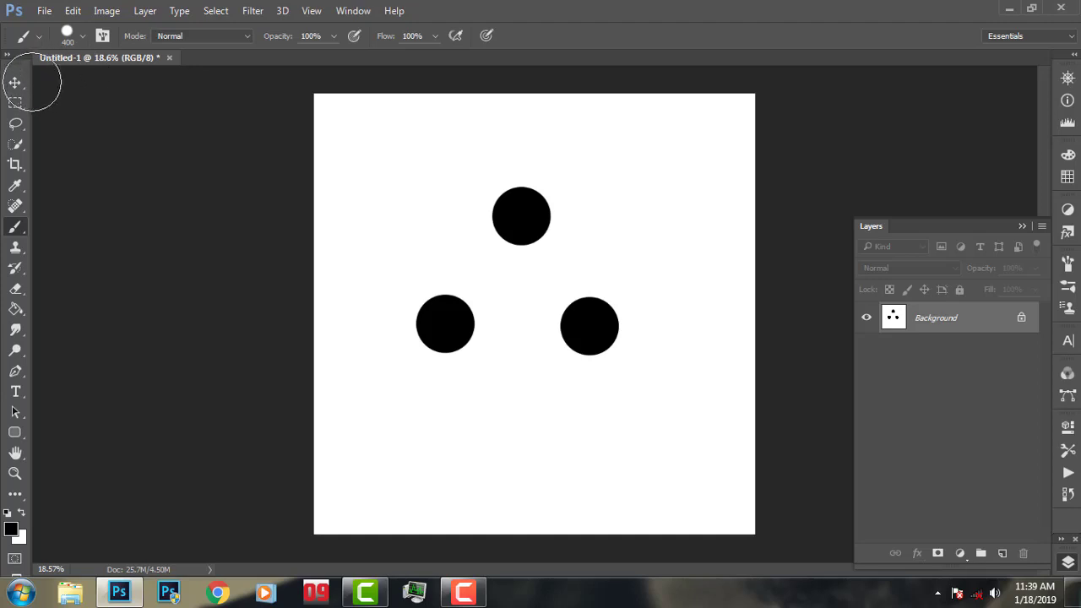
pyautogui.click(14, 82)
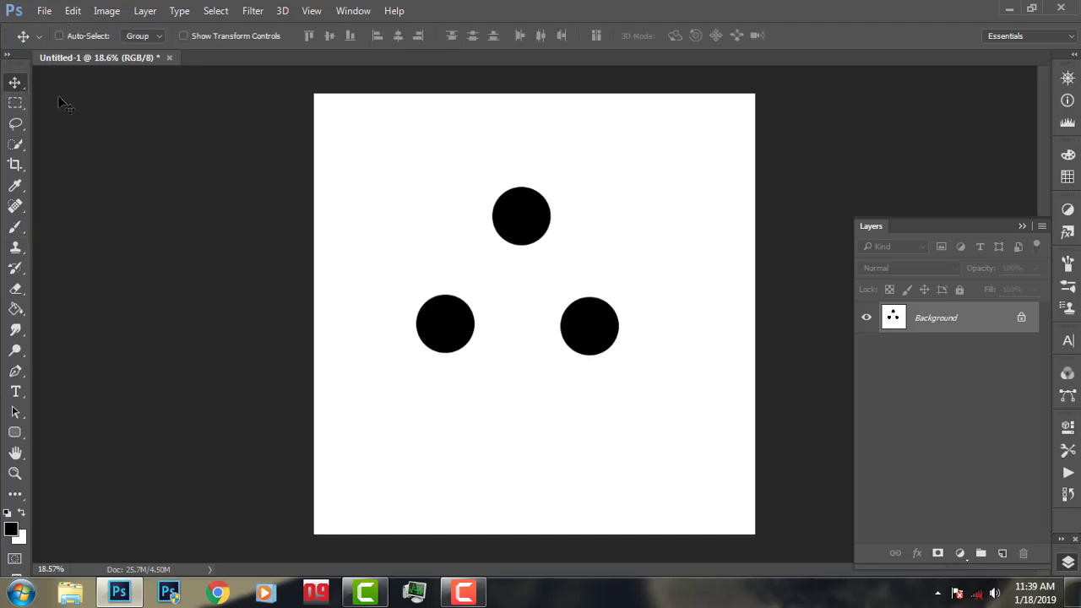
# Step: Define the three dots as a brush preset named '3dot hair'
pyautogui.click(73, 10)
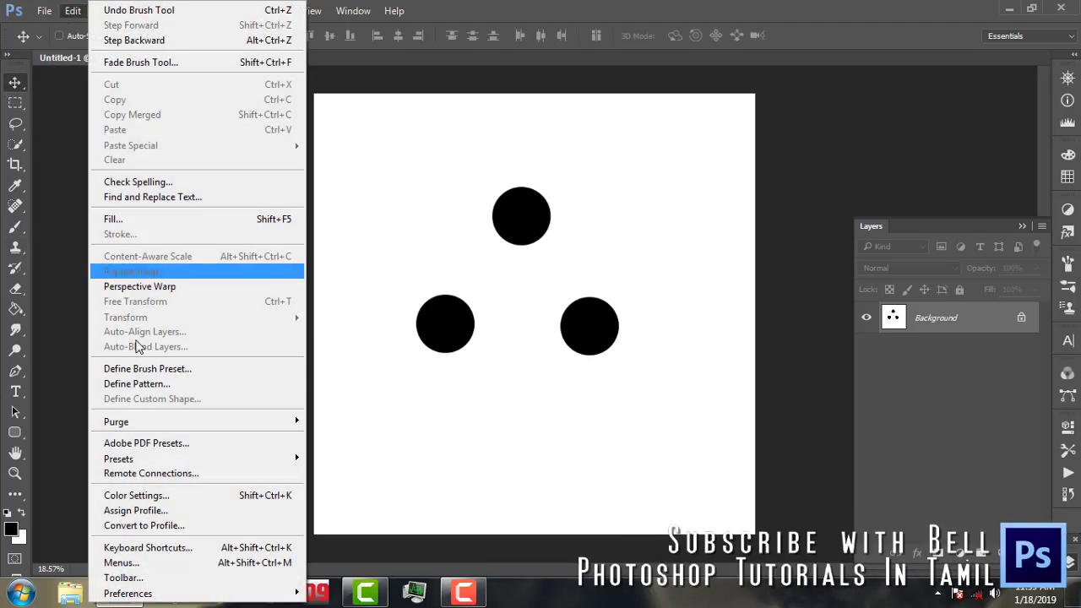
pyautogui.click(179, 371)
pyautogui.write('3dot hair')
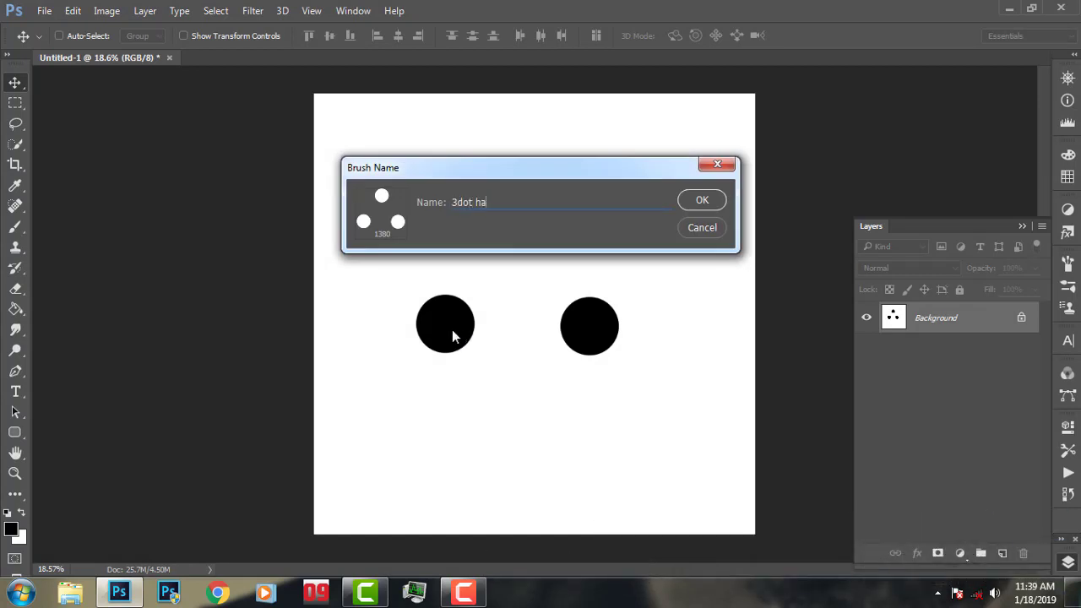
pyautogui.click(699, 200)
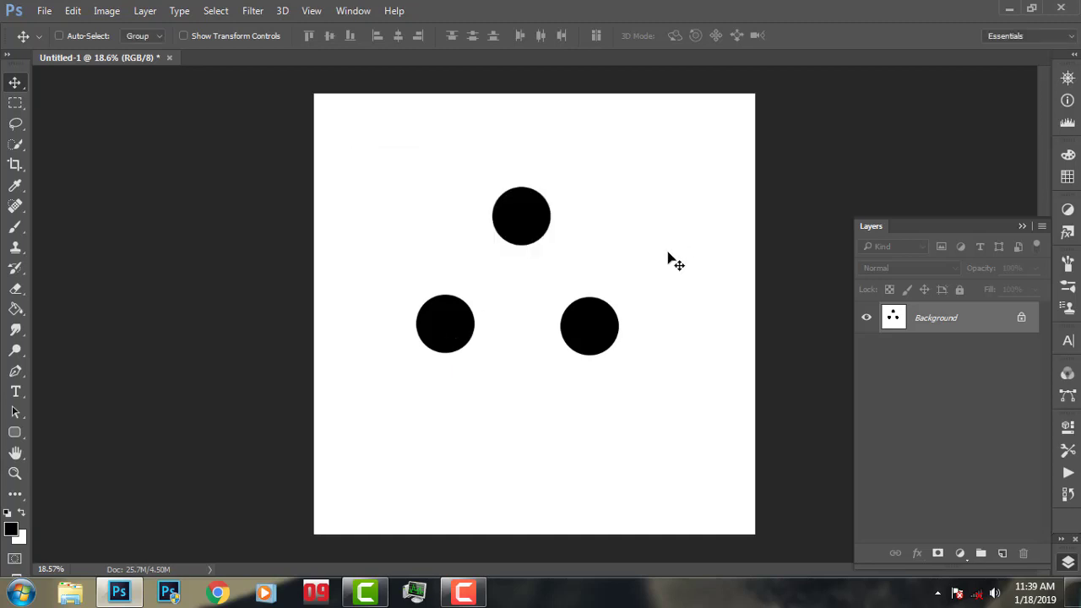
# Step: Close Untitled-1 without saving and bring up the File > Open dialog
pyautogui.click(168, 59)
pyautogui.click(549, 240)
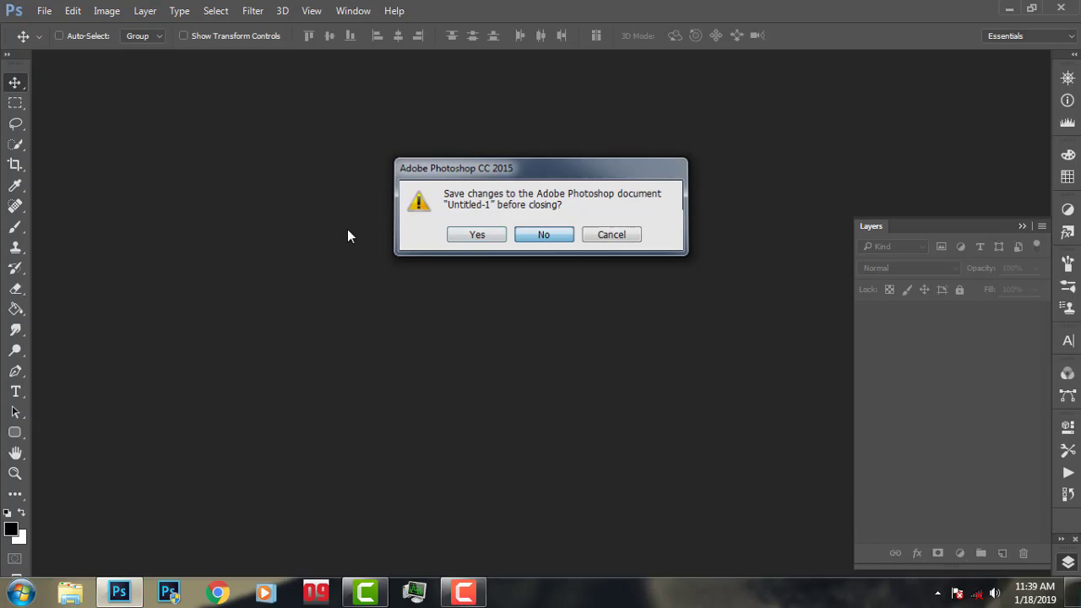
pyautogui.click(40, 10)
pyautogui.click(53, 41)
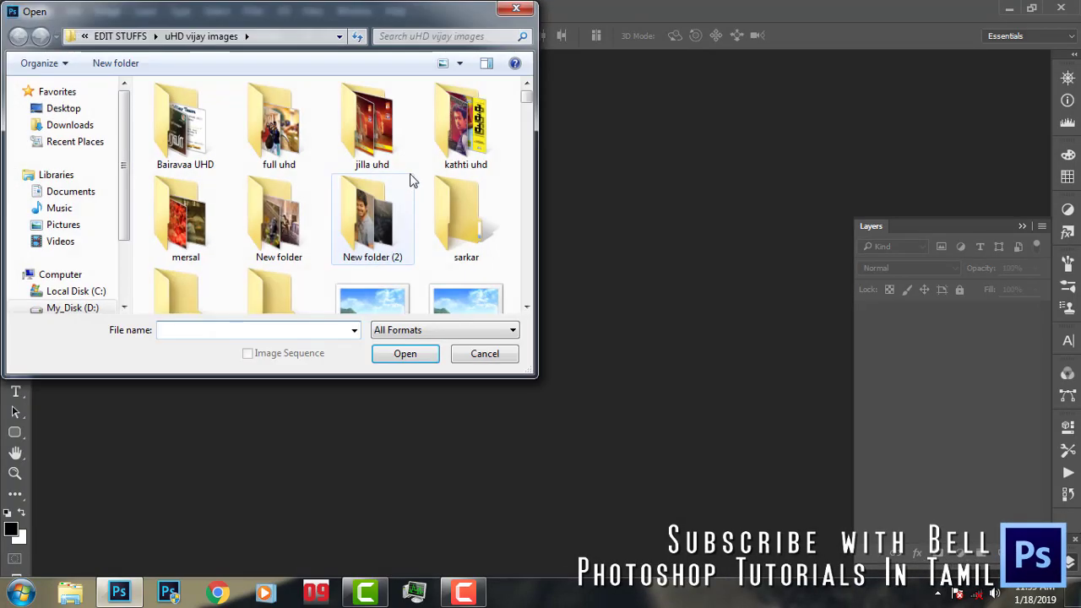
# Step: Browse from New folder (2) back to the sarkar folder and open Photo5
pyautogui.doubleClick(381, 208)
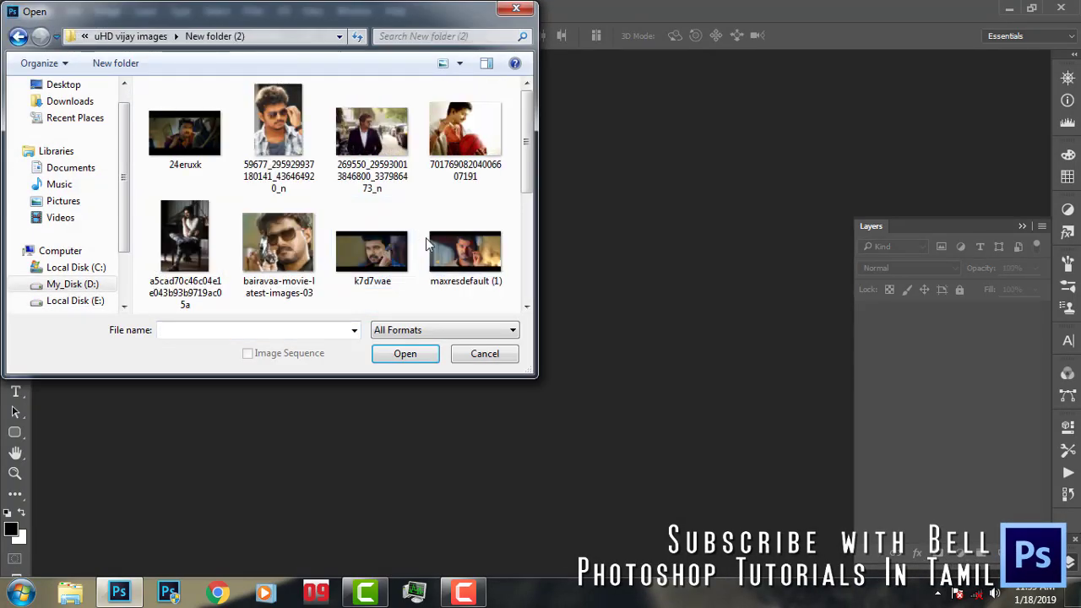
pyautogui.click(397, 254)
pyautogui.scroll(-2, 400, 259)
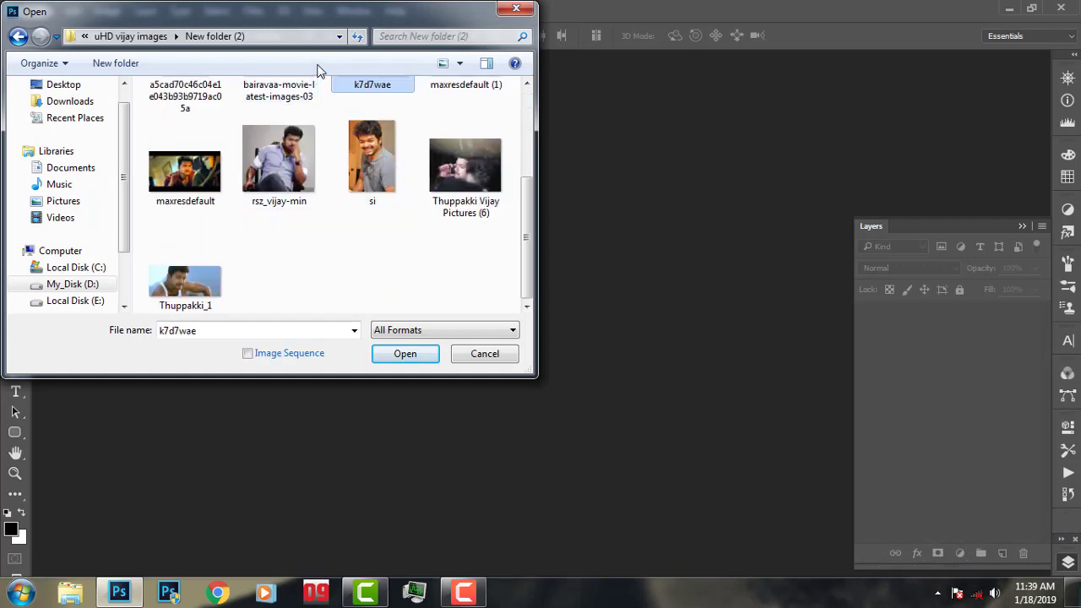
pyautogui.click(130, 35)
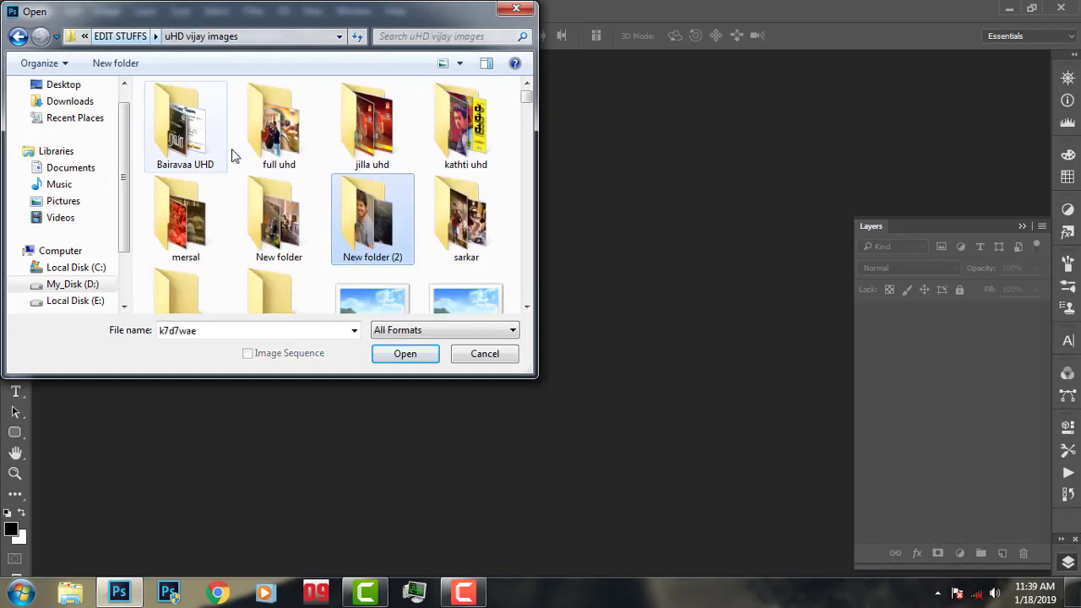
pyautogui.doubleClick(445, 233)
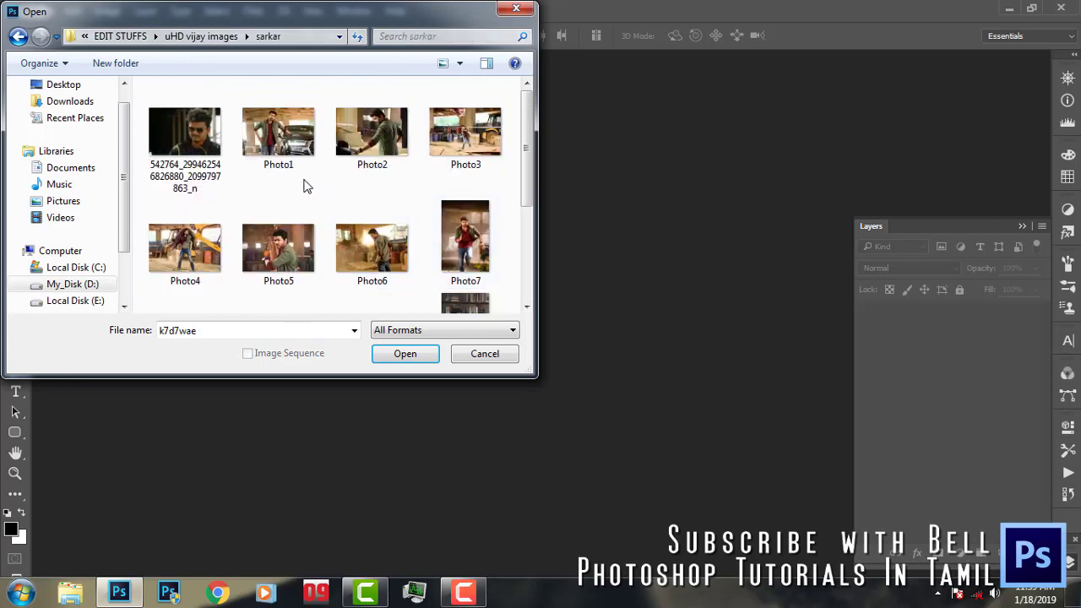
pyautogui.click(277, 248)
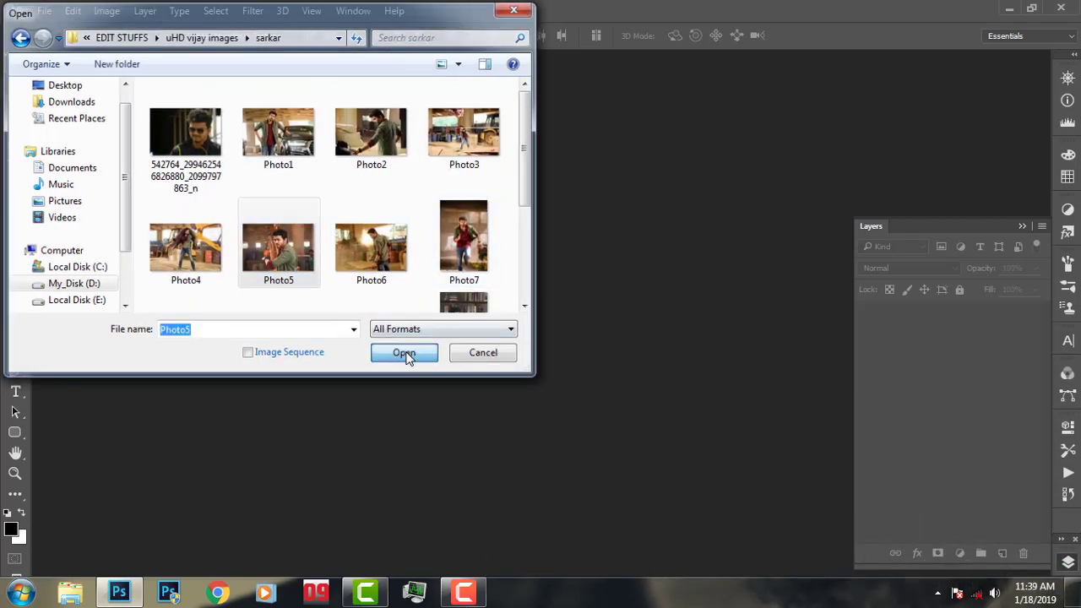
pyautogui.click(404, 353)
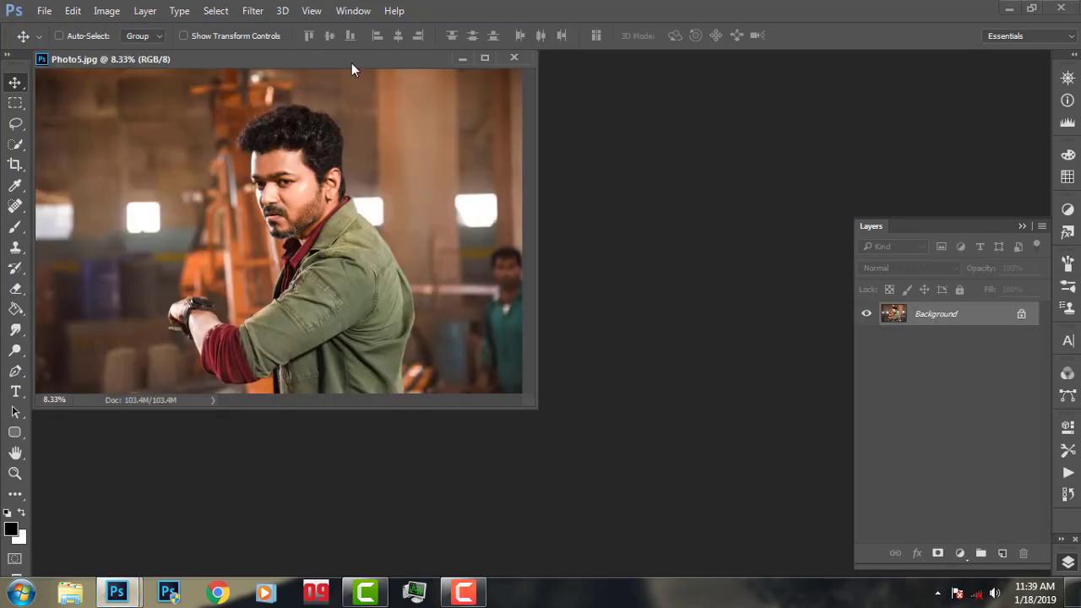
# Step: Dock the photo, add an empty Layer 1, and set the Smudge three-dot brush to about 18 px
pyautogui.moveTo(351, 69); pyautogui.dragTo(378, 61)
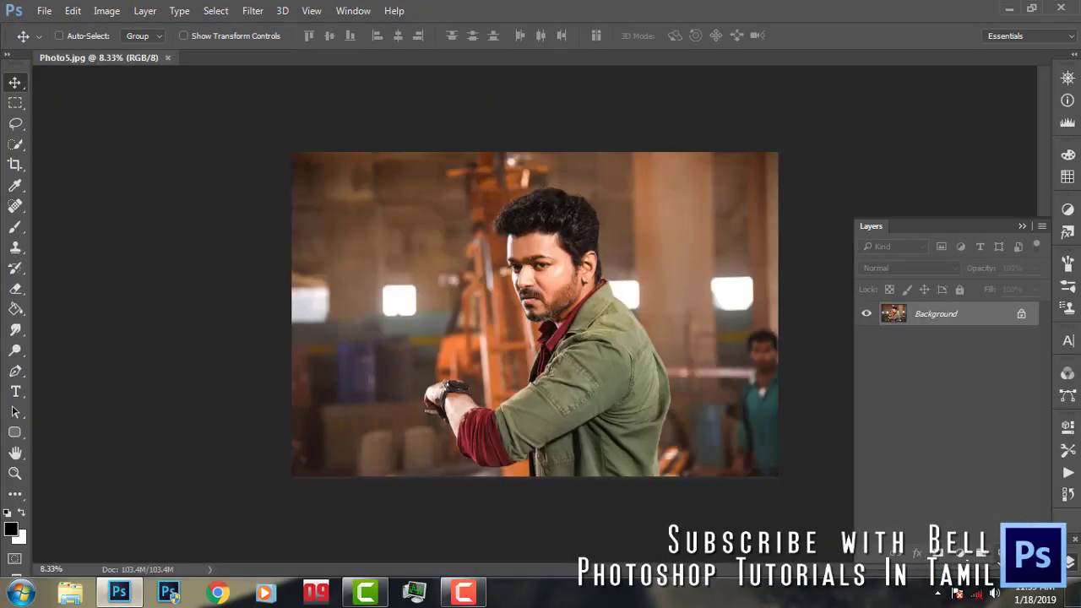
pyautogui.hotkey('ctrl', 'shift', 'alt', 'n')
pyautogui.scroll(5, 565, 224)
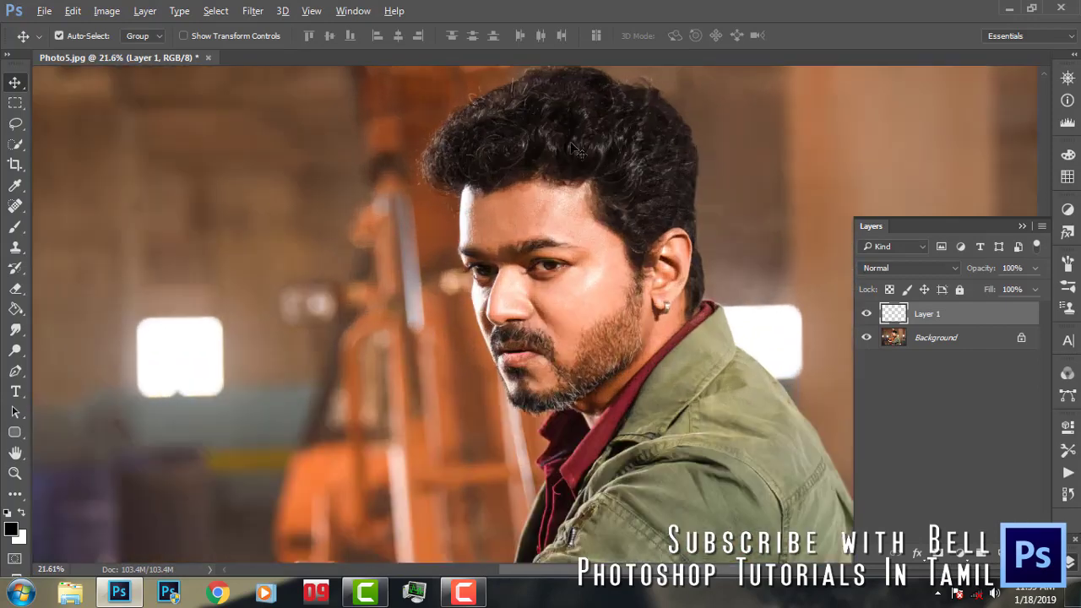
pyautogui.scroll(3, 537, 213)
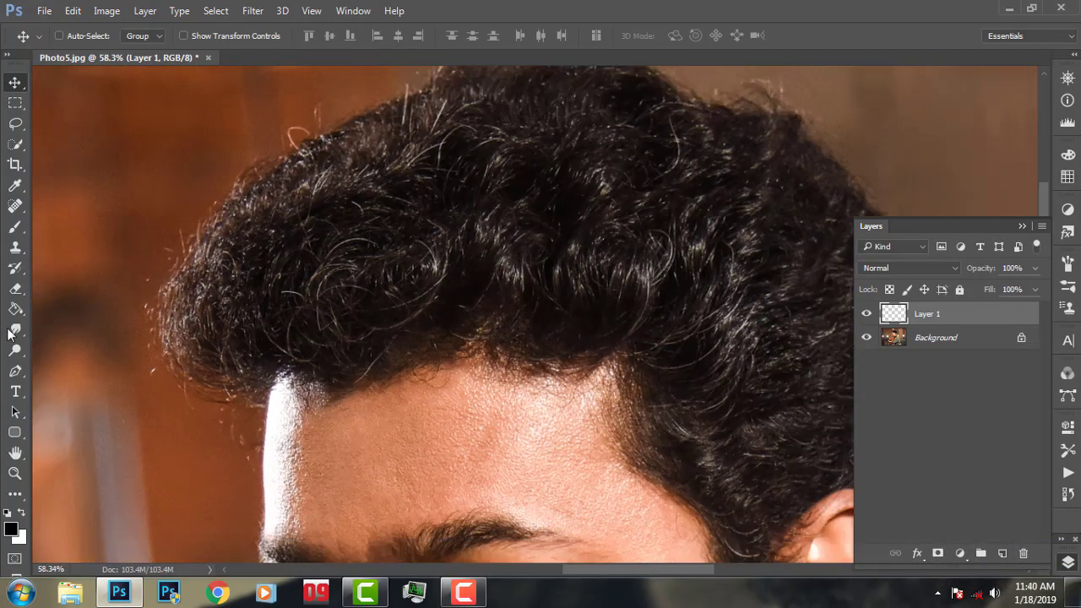
pyautogui.click(14, 330)
pyautogui.rightClick(373, 259)
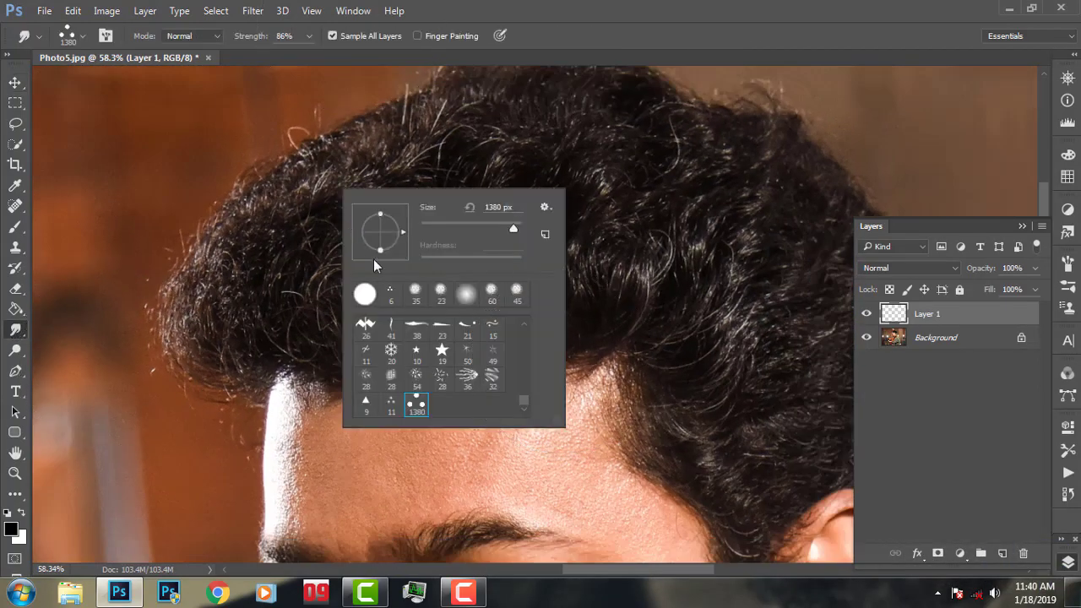
pyautogui.click(430, 228)
# Step: Set the three-dot brush to 21 px and smudge grey strands up the central curl
pyautogui.moveTo(430, 228); pyautogui.dragTo(433, 228)
pyautogui.press('Return')
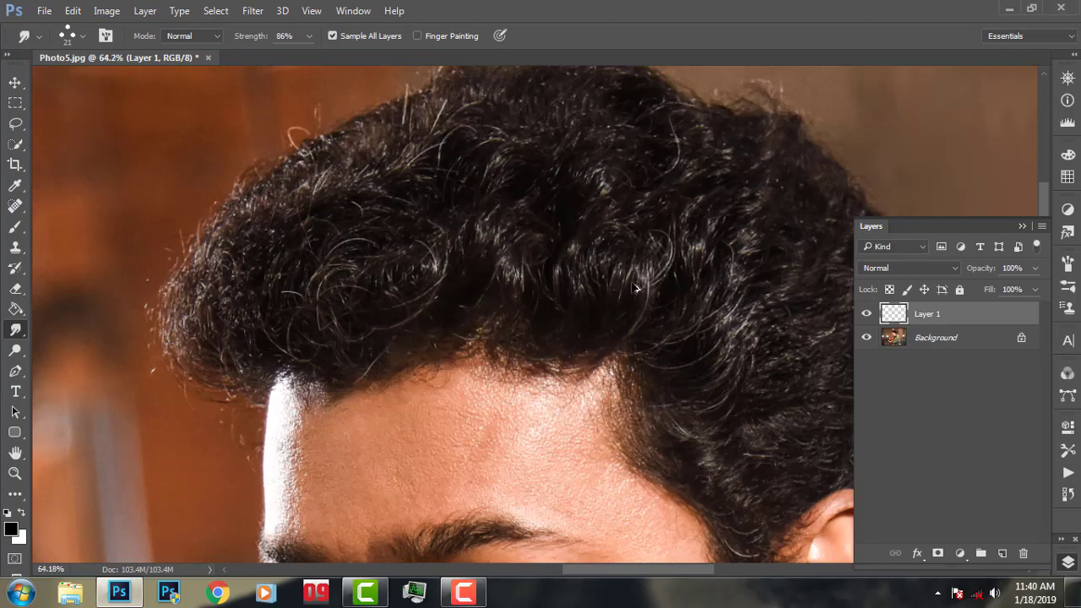
pyautogui.scroll(5, 636, 288)
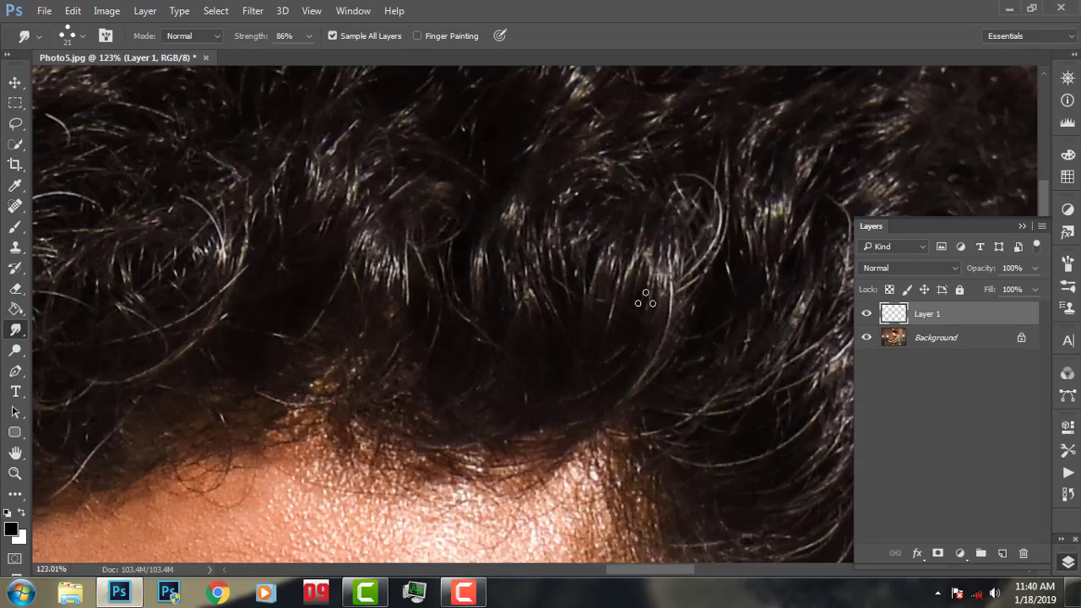
pyautogui.moveTo(664, 350); pyautogui.dragTo(673, 233)
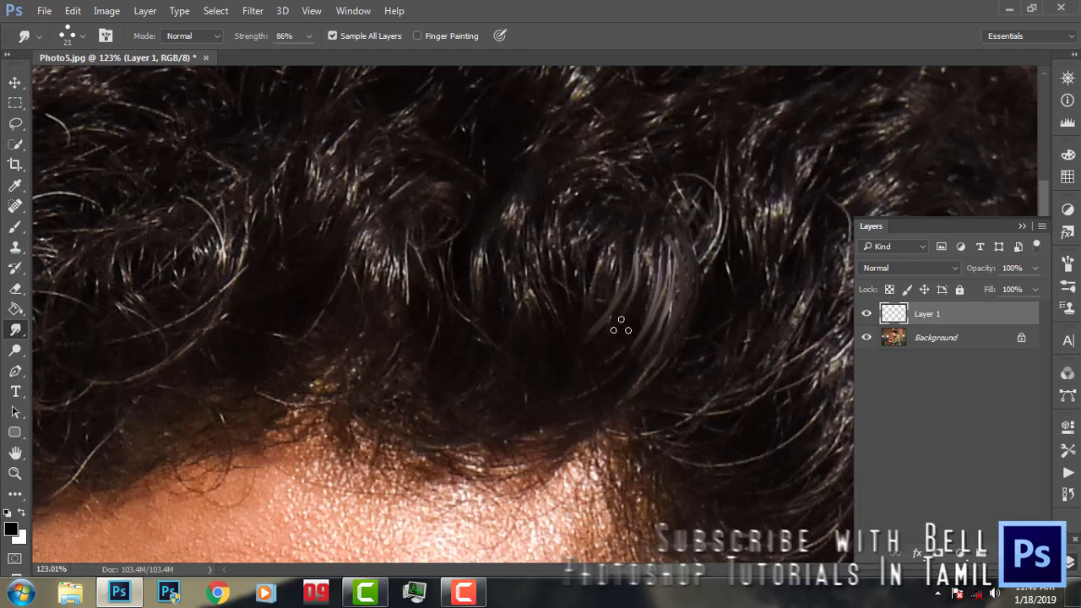
pyautogui.moveTo(618, 322); pyautogui.dragTo(627, 213)
pyautogui.moveTo(598, 268)
pyautogui.mouseDown()
pyautogui.moveTo(591, 301)
pyautogui.moveTo(528, 341)
pyautogui.mouseUp()
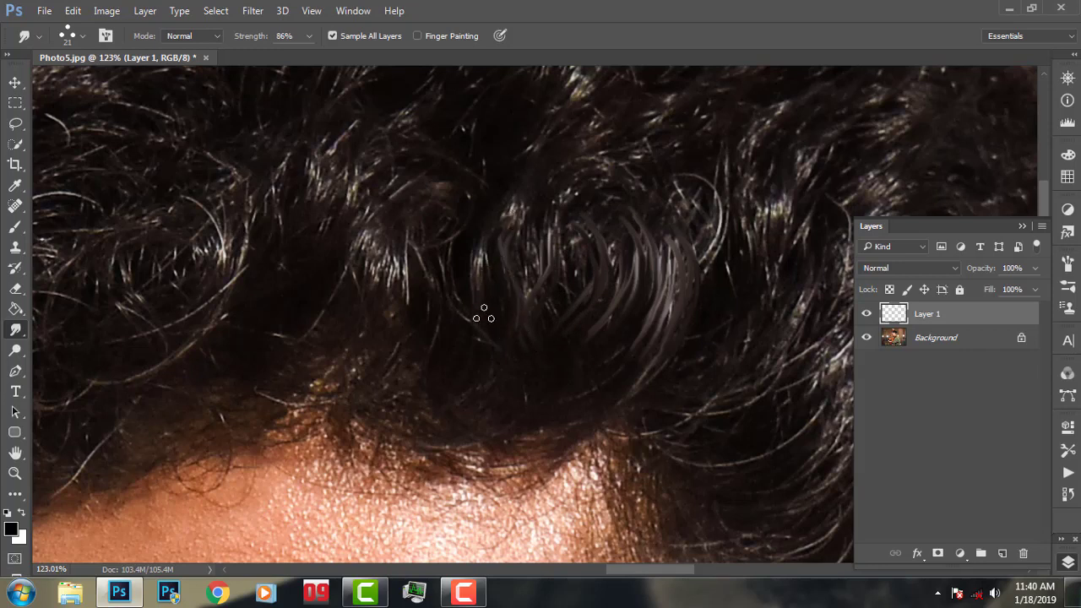
# Step: Smudge strands across the curl's middle, top and upper right side
pyautogui.moveTo(484, 314)
pyautogui.mouseDown()
pyautogui.moveTo(527, 245)
pyautogui.moveTo(515, 177)
pyautogui.mouseUp()
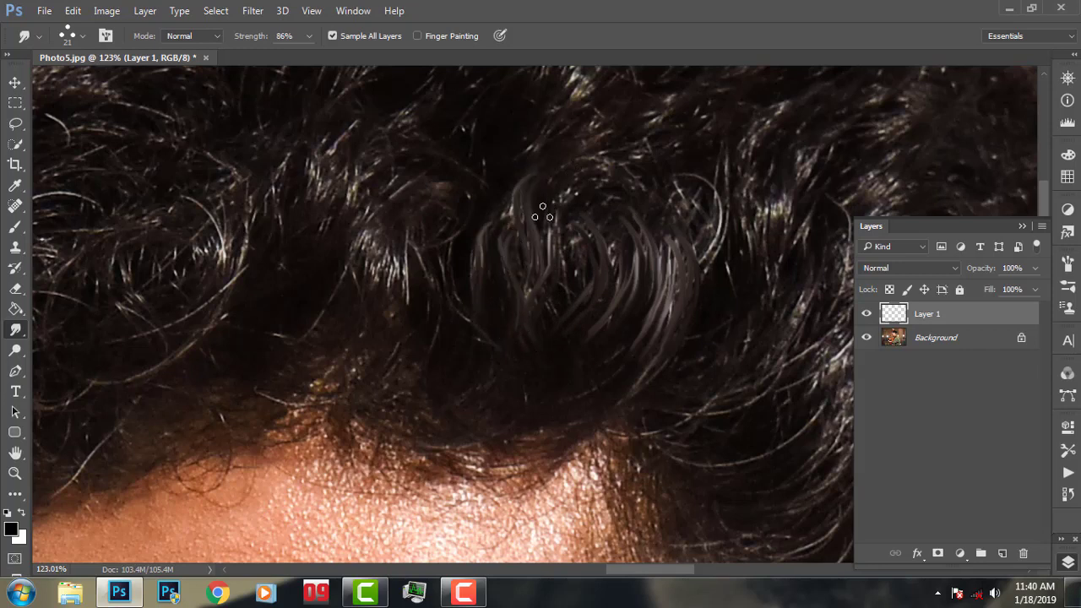
pyautogui.moveTo(542, 213); pyautogui.dragTo(612, 150)
pyautogui.moveTo(568, 208); pyautogui.dragTo(667, 153)
pyautogui.moveTo(579, 235); pyautogui.dragTo(544, 327)
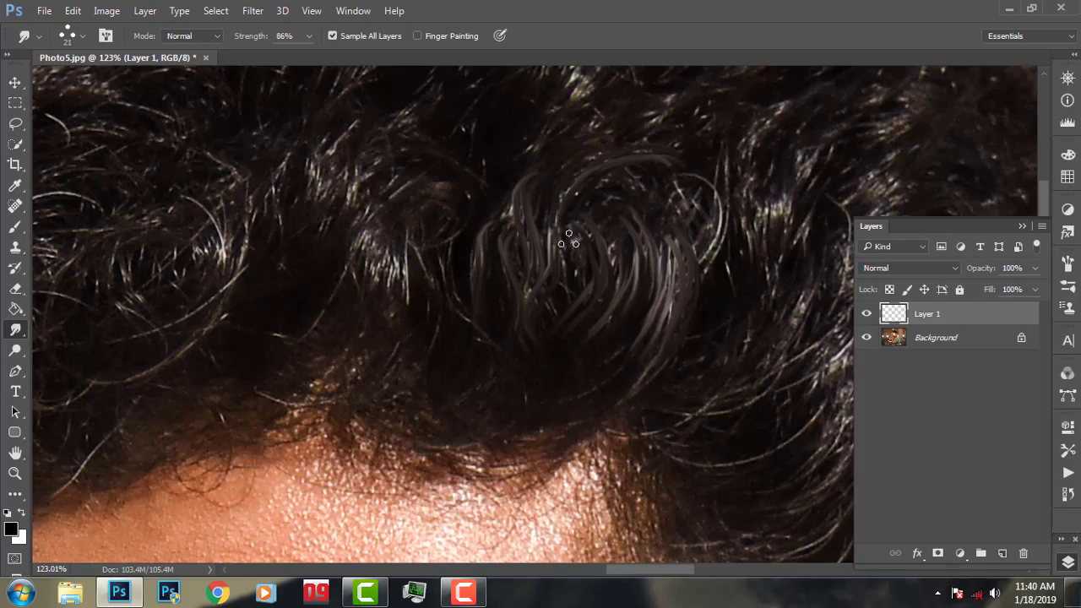
pyautogui.moveTo(611, 253); pyautogui.dragTo(641, 205)
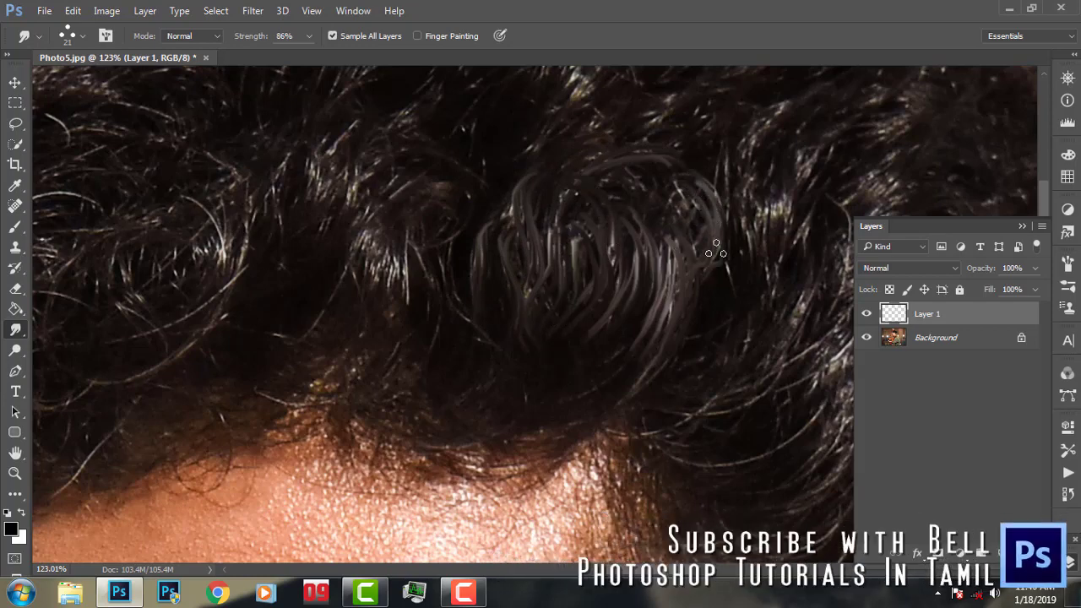
pyautogui.moveTo(708, 211); pyautogui.dragTo(689, 319)
# Step: Arc more strands over the top of the central curl
pyautogui.scroll(-2, 725, 281)
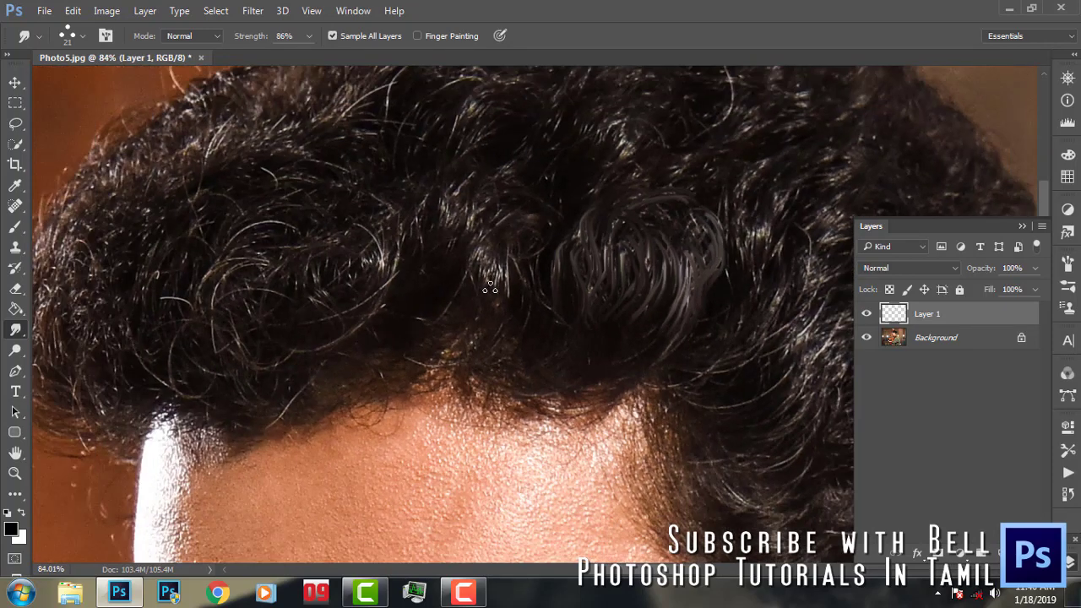
pyautogui.scroll(1, 489, 288)
pyautogui.scroll(2, 489, 288)
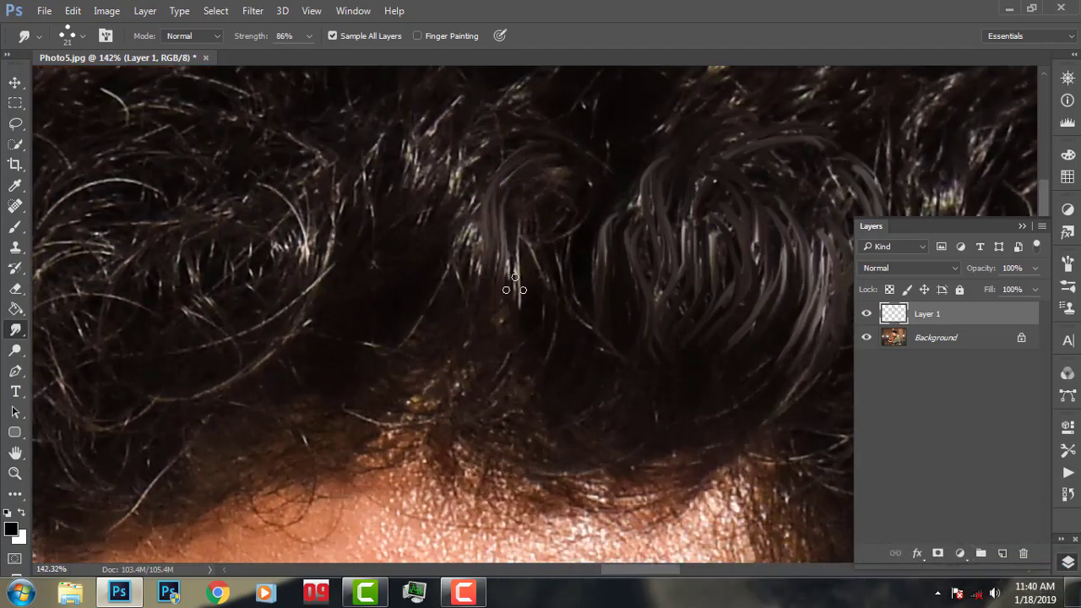
pyautogui.moveTo(514, 287); pyautogui.dragTo(634, 180)
pyautogui.moveTo(542, 290); pyautogui.dragTo(616, 179)
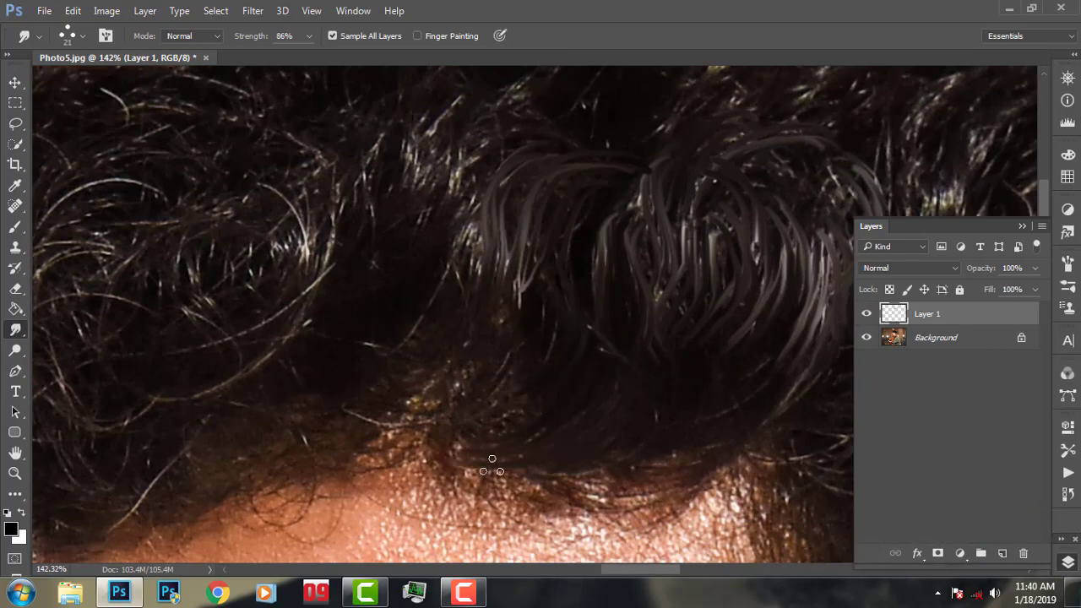
pyautogui.keyDown('alt'); pyautogui.scroll(-3, 495, 406); pyautogui.keyUp('alt')
pyautogui.keyDown('alt'); pyautogui.scroll(-2, 496, 406); pyautogui.keyUp('alt')
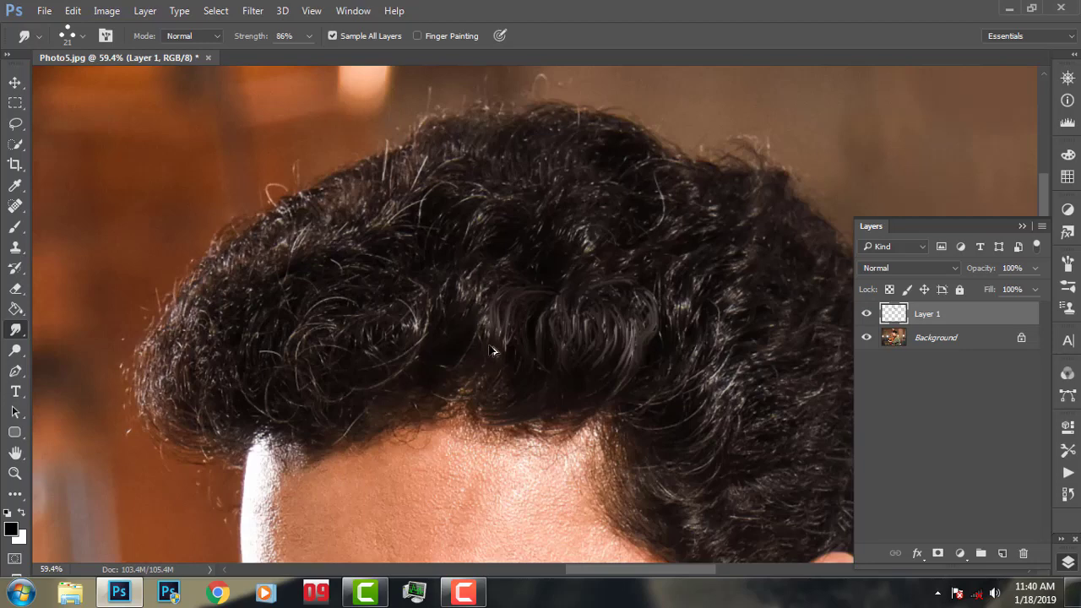
# Step: Smudge smooth upward-sweeping strands right of the curl, plus a brighter lower strand
pyautogui.keyDown('alt'); pyautogui.scroll(-2, 493, 350); pyautogui.keyUp('alt')
pyautogui.keyDown('alt'); pyautogui.scroll(2, 557, 366); pyautogui.keyUp('alt')
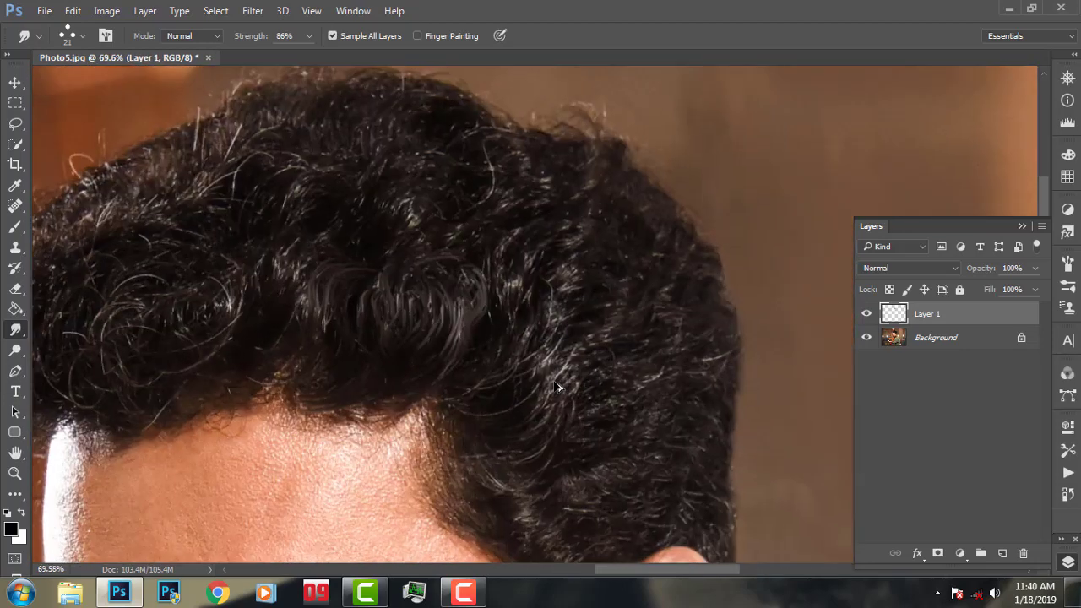
pyautogui.keyDown('alt'); pyautogui.scroll(2, 541, 363); pyautogui.keyUp('alt')
pyautogui.keyDown('alt'); pyautogui.scroll(1, 523, 357); pyautogui.keyUp('alt')
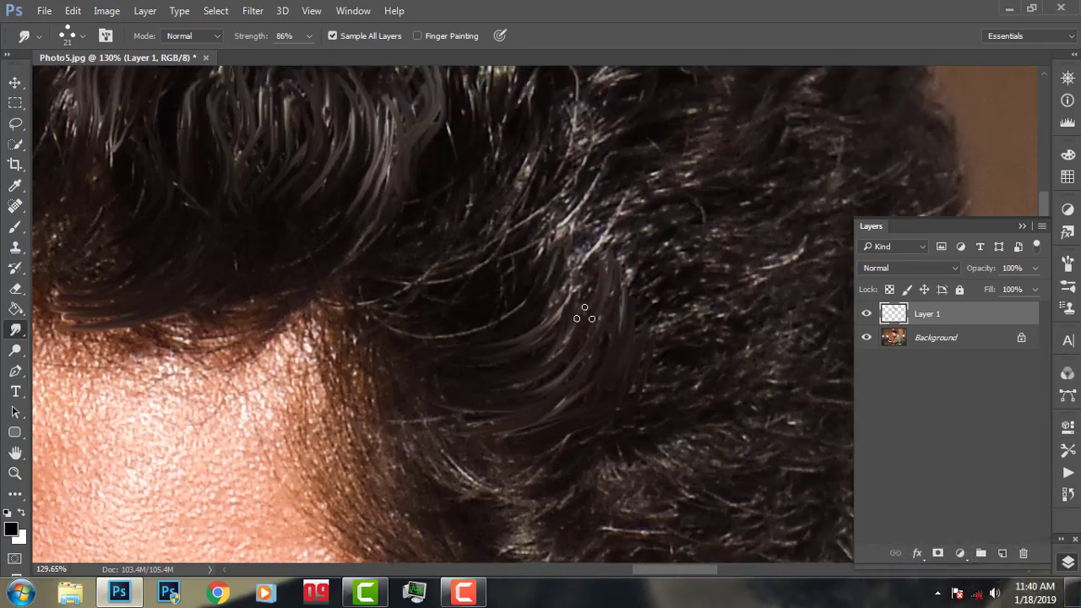
pyautogui.moveTo(603, 269); pyautogui.dragTo(597, 157)
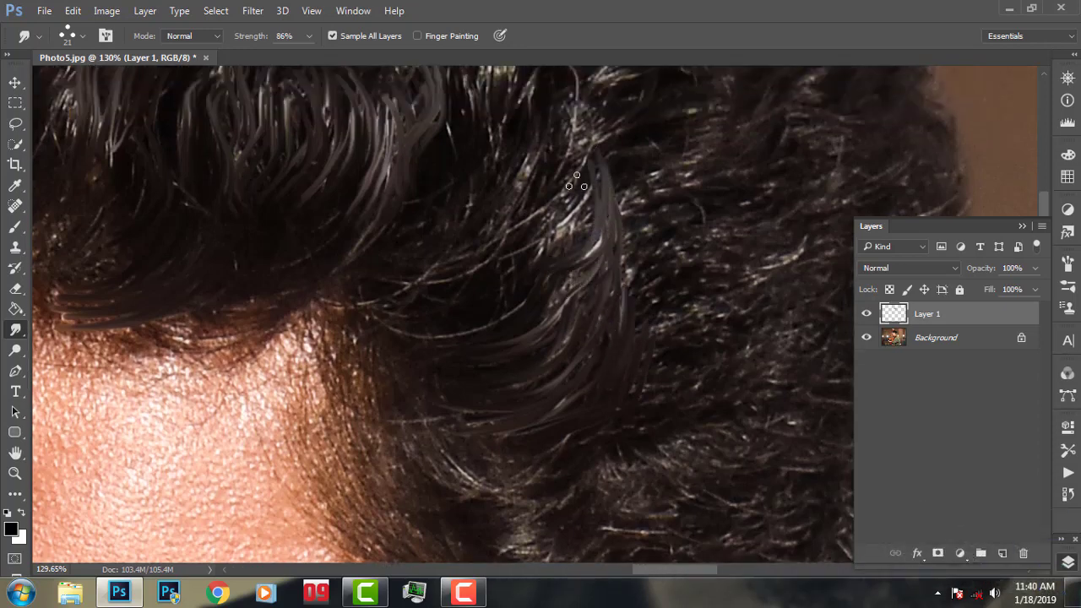
pyautogui.moveTo(450, 274); pyautogui.dragTo(489, 198)
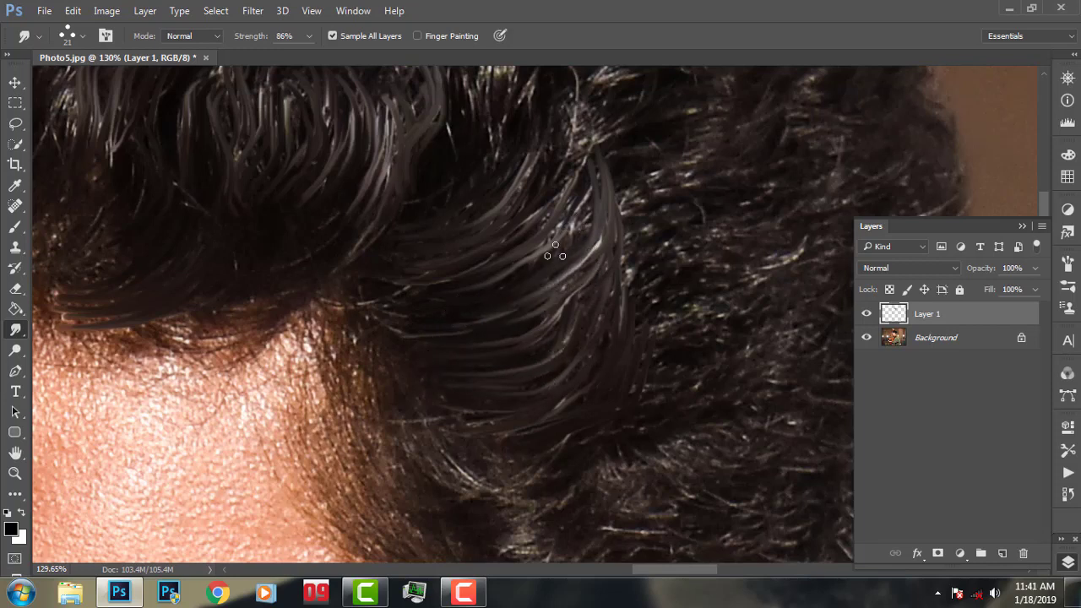
pyautogui.moveTo(555, 251); pyautogui.dragTo(547, 293)
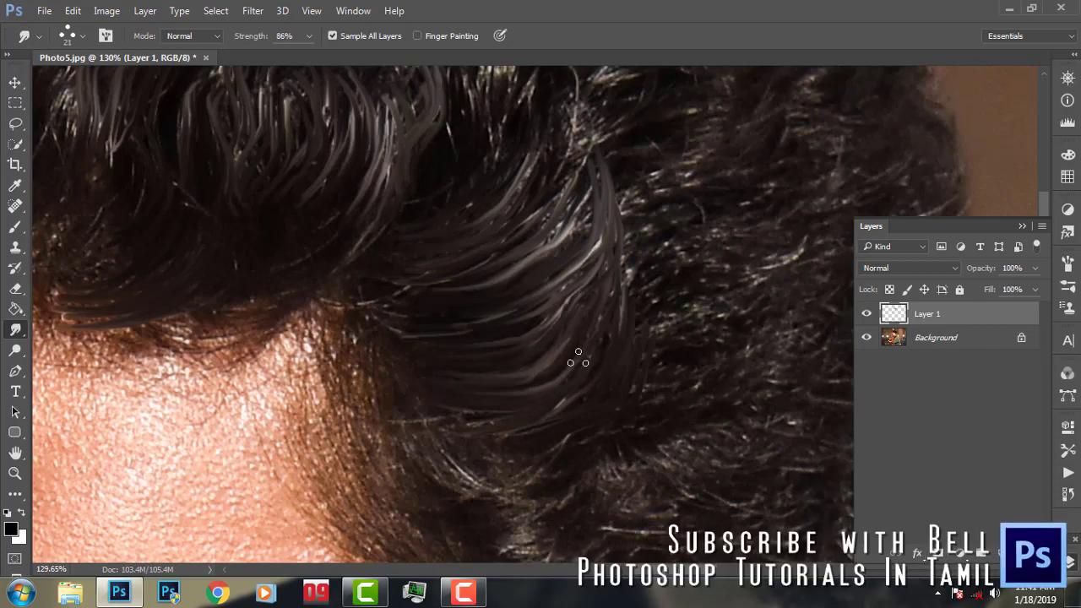
pyautogui.scroll(-3, 533, 393)
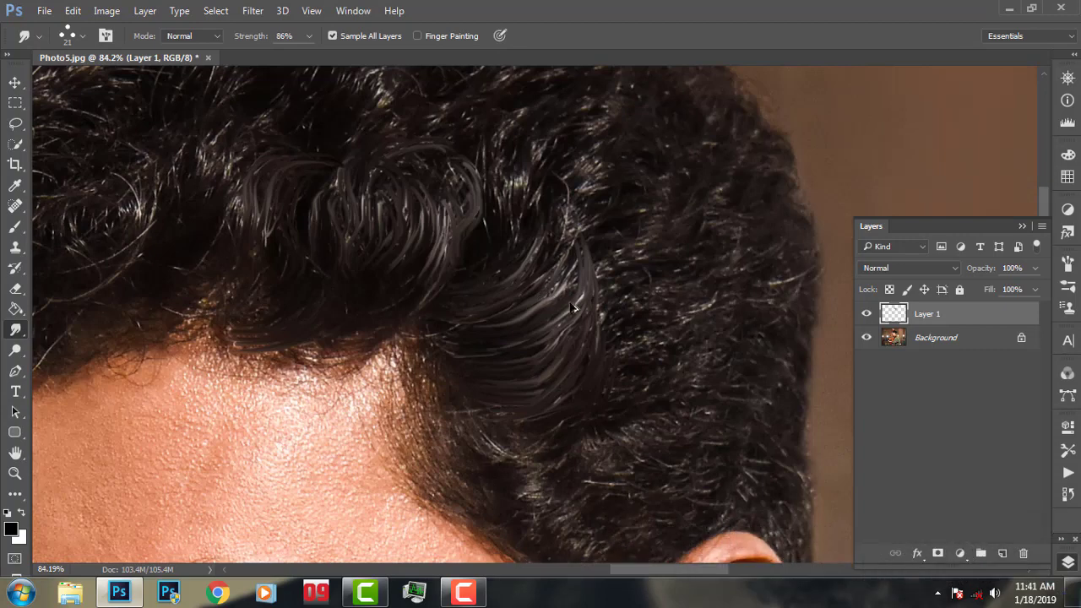
pyautogui.scroll(-3, 572, 308)
pyautogui.scroll(-3, 633, 317)
pyautogui.scroll(-2, 797, 331)
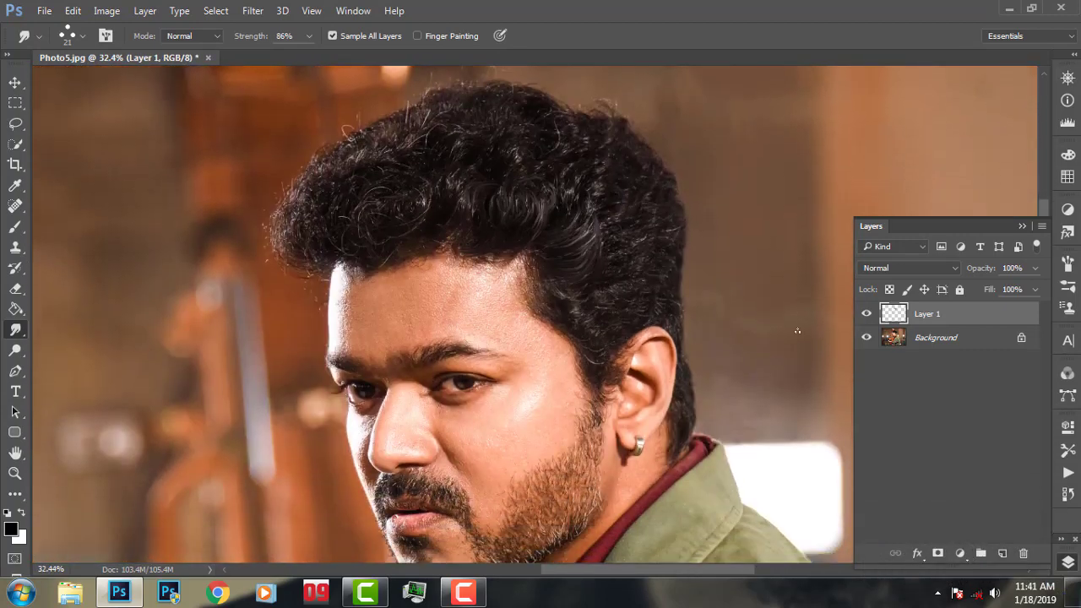
# Step: Toggle Layer 1 to compare, then extend strands upward into the dark hair
pyautogui.click(866, 314)
pyautogui.click(865, 314)
pyautogui.scroll(2, 667, 245)
pyautogui.scroll(2, 602, 270)
pyautogui.scroll(1, 588, 287)
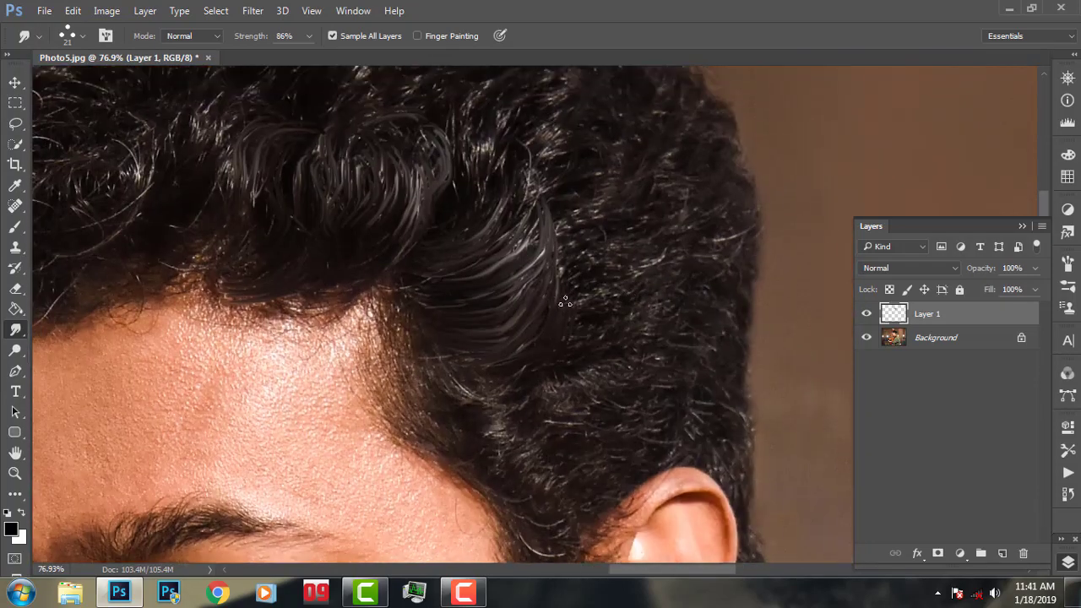
pyautogui.scroll(1, 542, 283)
pyautogui.scroll(1, 542, 283)
pyautogui.moveTo(519, 278); pyautogui.dragTo(527, 169)
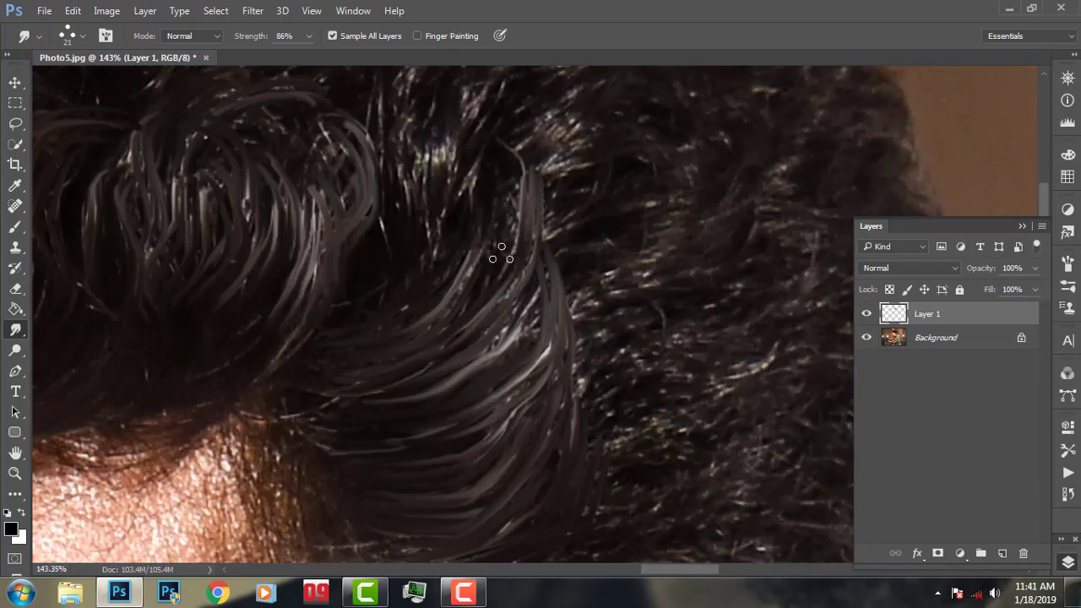
pyautogui.moveTo(528, 241)
pyautogui.mouseDown()
pyautogui.moveTo(522, 118)
pyautogui.moveTo(591, 144)
pyautogui.mouseUp()
# Step: Pull more strands up and to the right toward the top-right back hair
pyautogui.scroll(2, 569, 241)
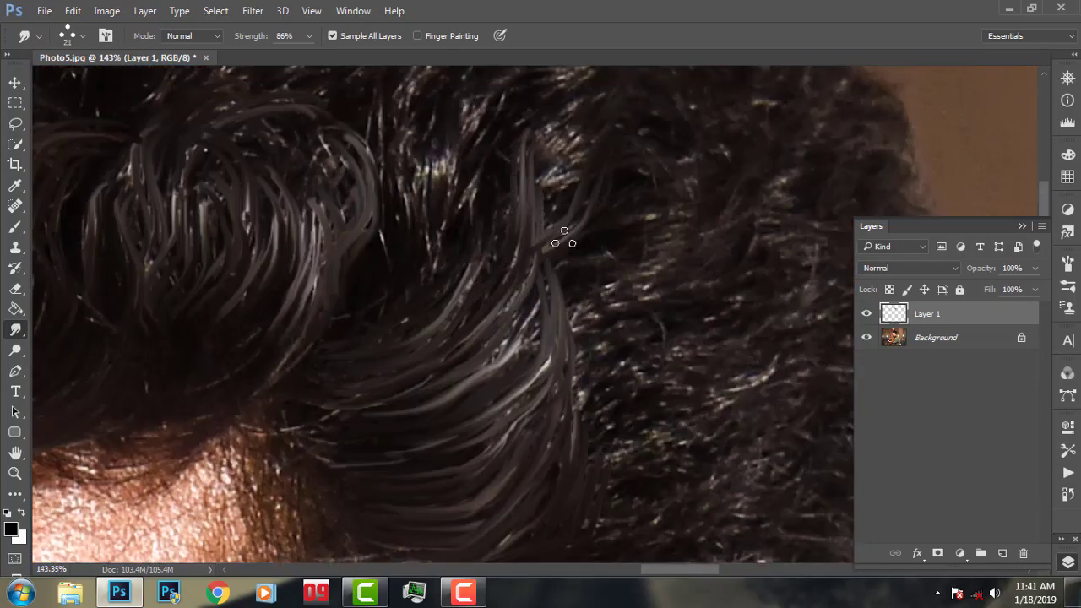
pyautogui.moveTo(528, 265); pyautogui.dragTo(642, 111)
pyautogui.scroll(2, 545, 253)
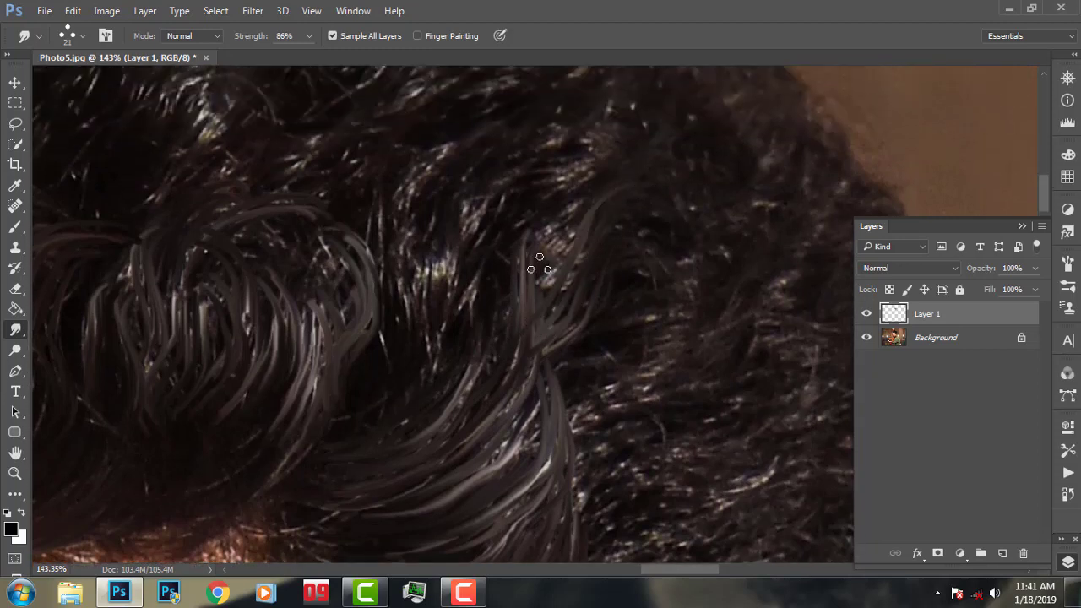
pyautogui.moveTo(541, 260); pyautogui.dragTo(648, 119)
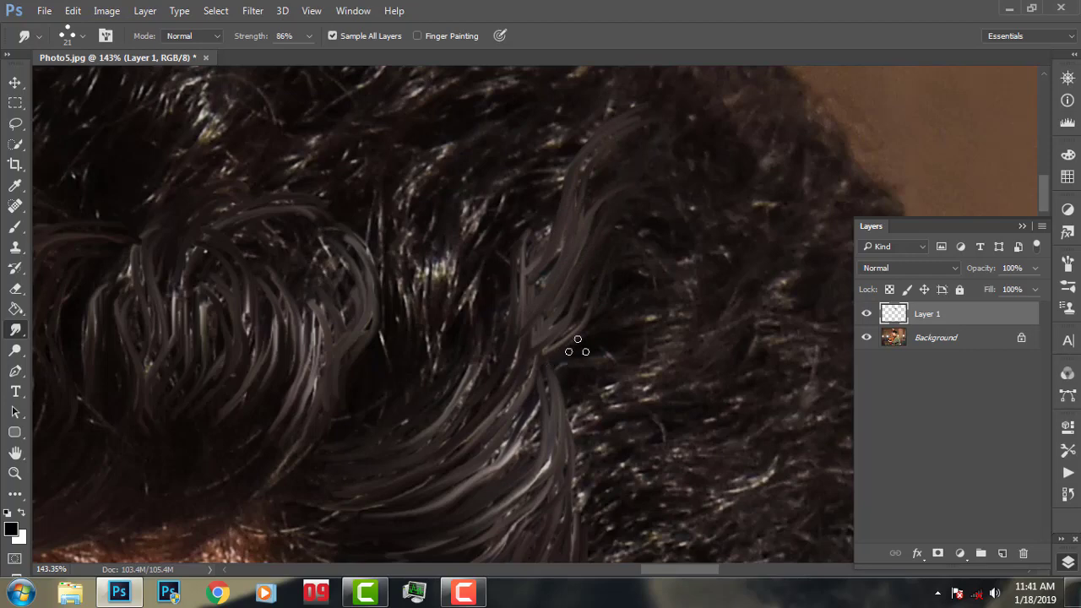
pyautogui.moveTo(603, 301); pyautogui.dragTo(667, 193)
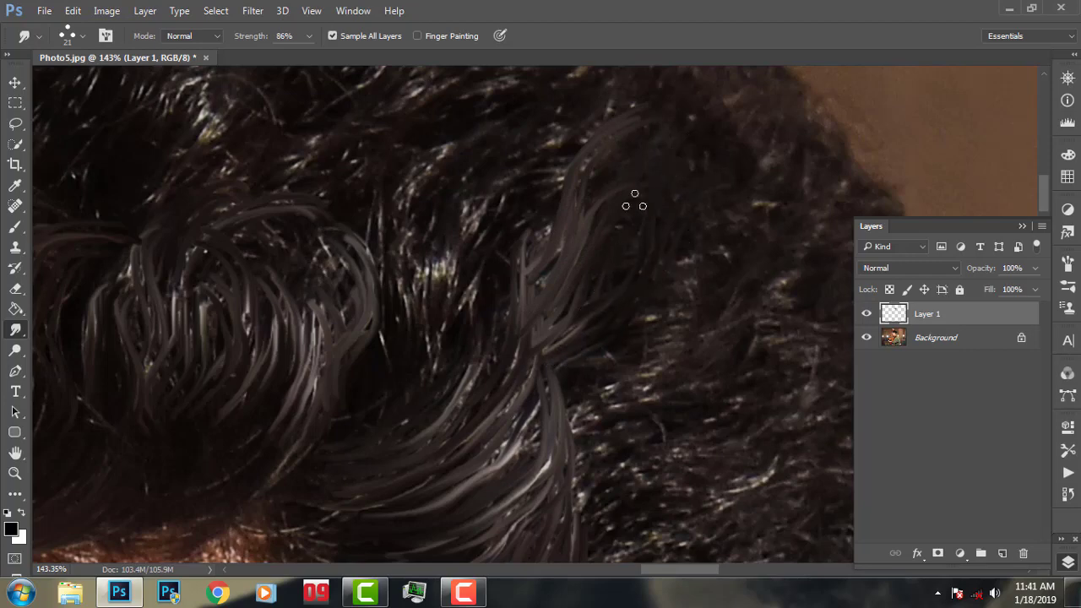
pyautogui.scroll(-3, 623, 282)
pyautogui.scroll(-1, 623, 296)
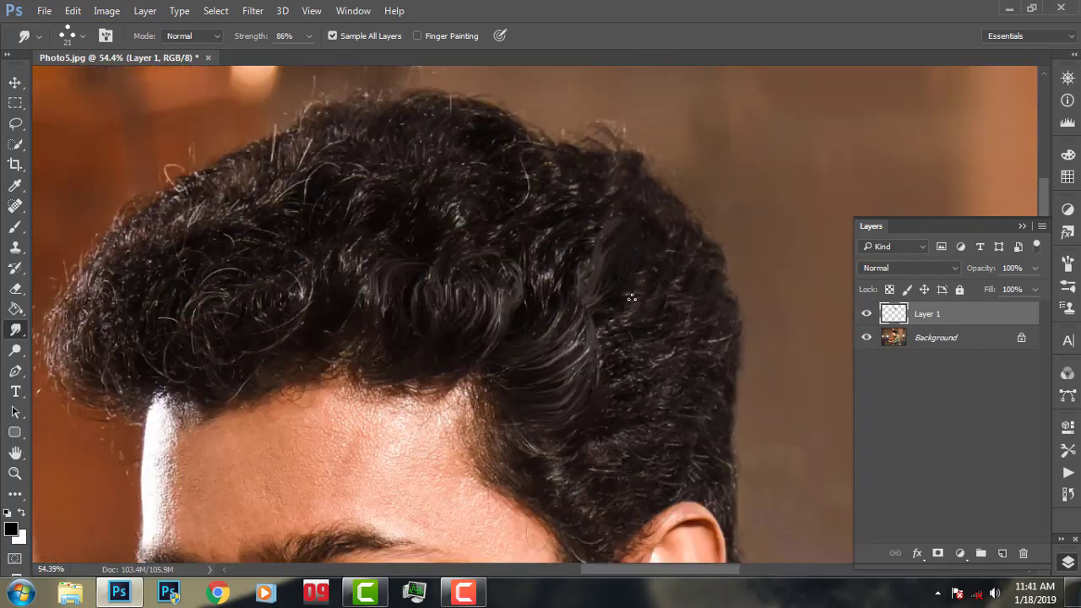
pyautogui.scroll(-2, 608, 300)
pyautogui.scroll(-2, 583, 306)
pyautogui.scroll(-1, 549, 309)
pyautogui.rightClick(543, 310)
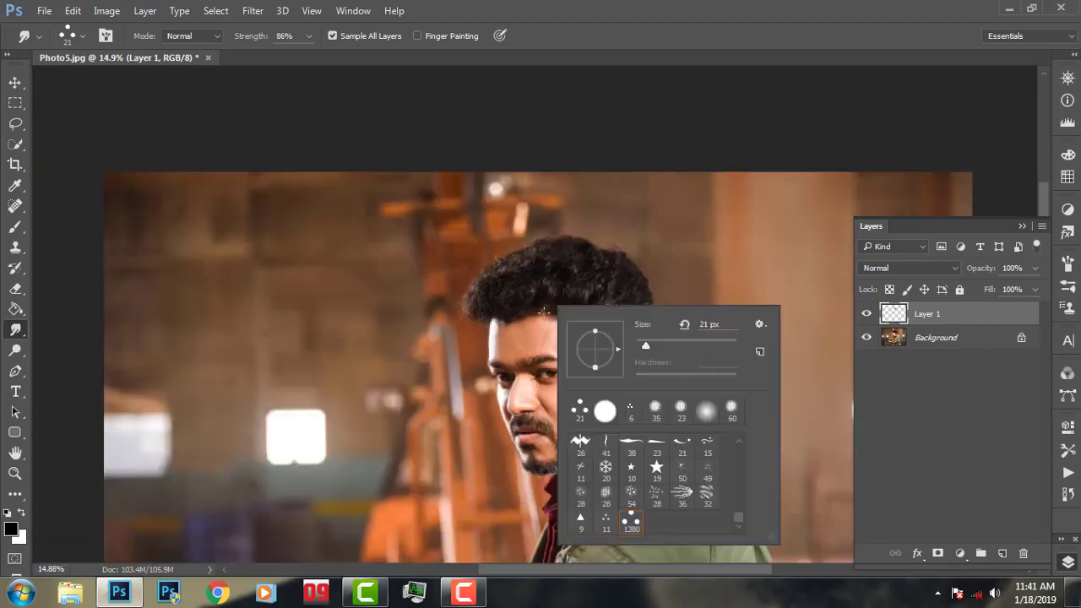